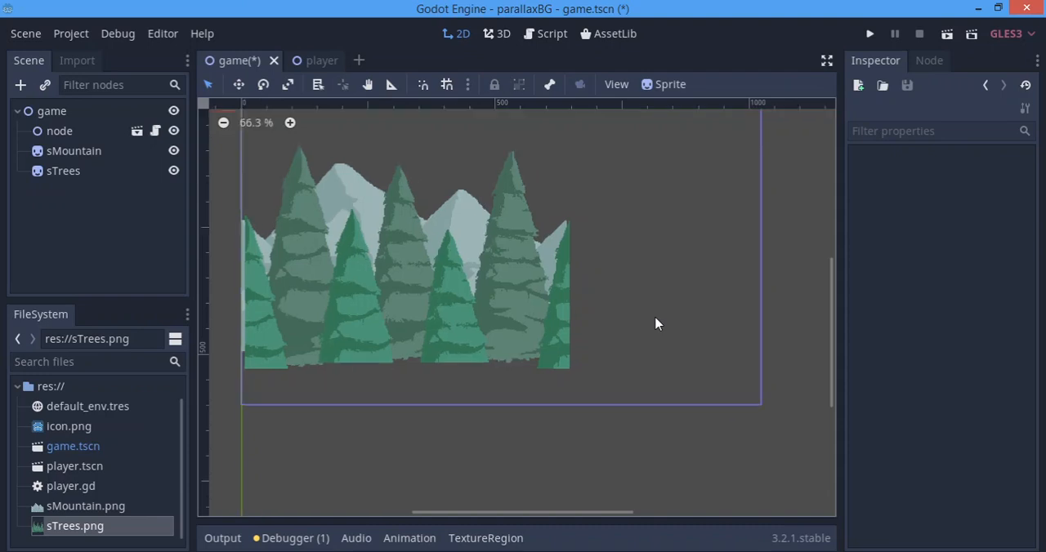
scroll(697, 321, down, 4)
middle_drag(699, 326, 734, 375)
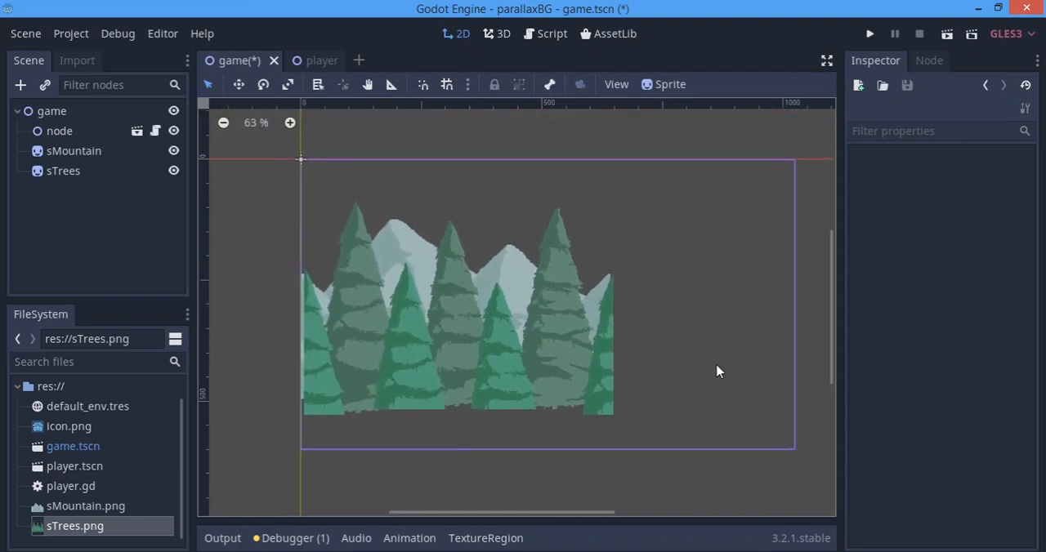
scroll(552, 290, up, 2)
scroll(709, 333, up, 2)
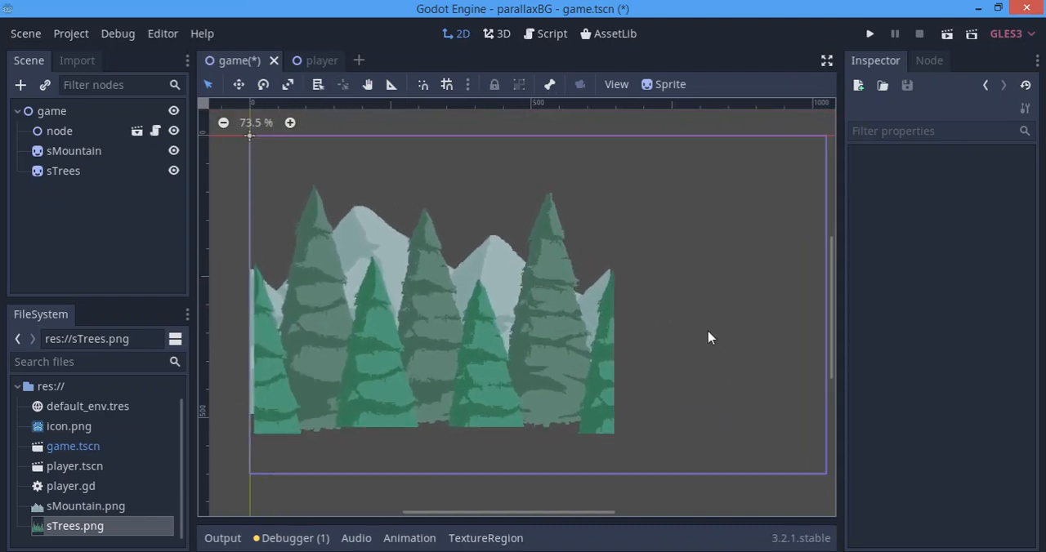
middle_drag(699, 329, 724, 352)
scroll(724, 352, down, 3)
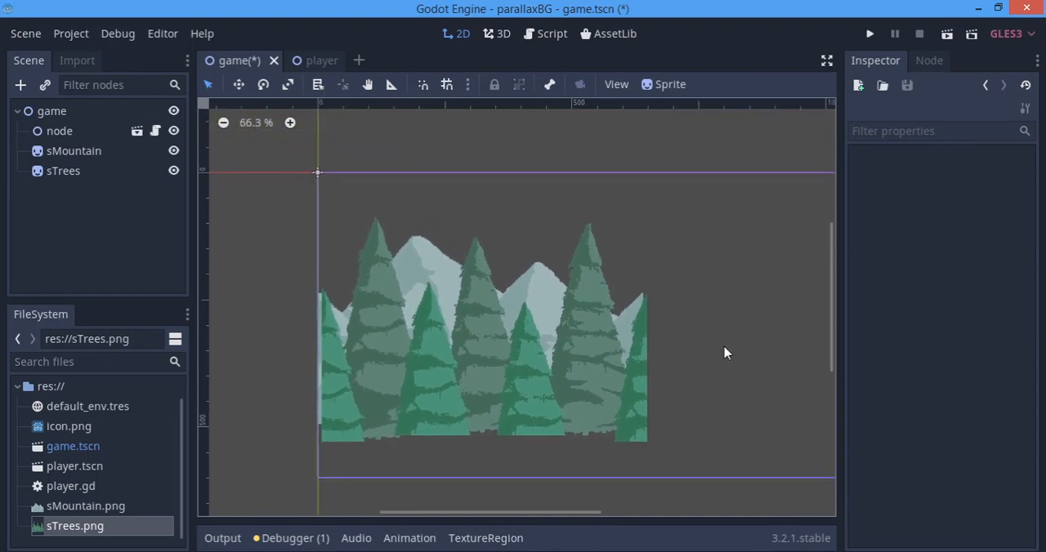
scroll(723, 352, up, 2)
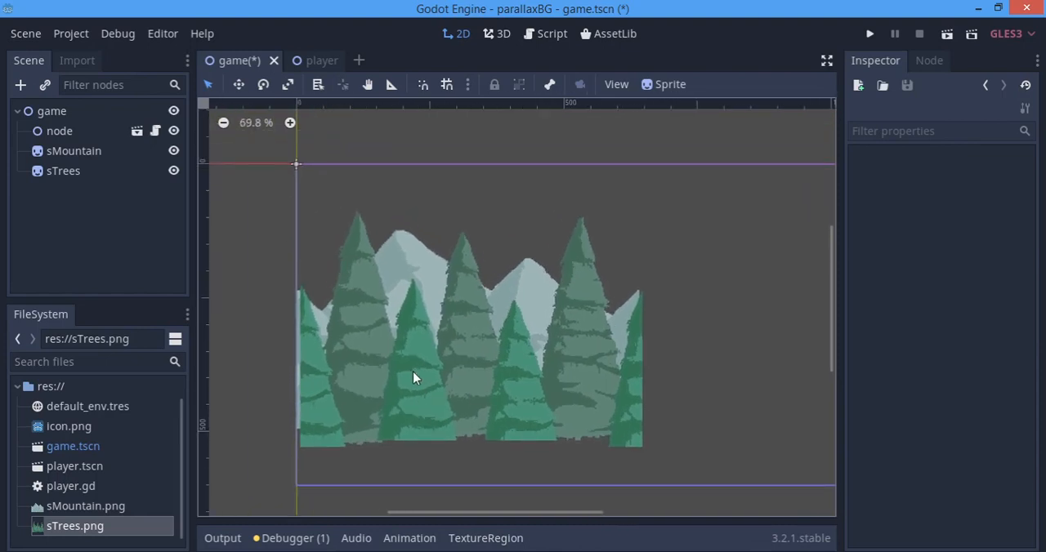
Run the project to preview the game, and close the game window.
key(F5)
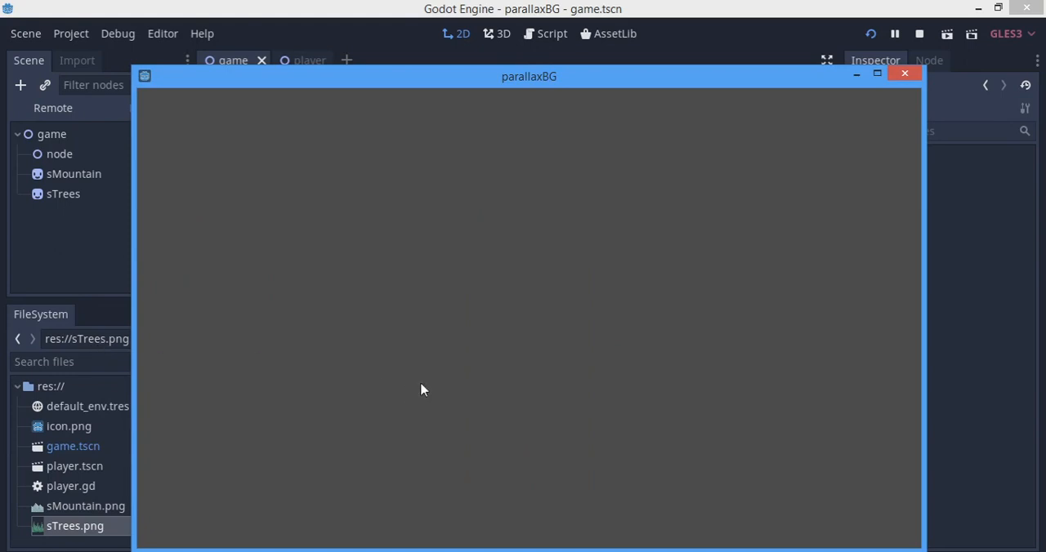
click(905, 74)
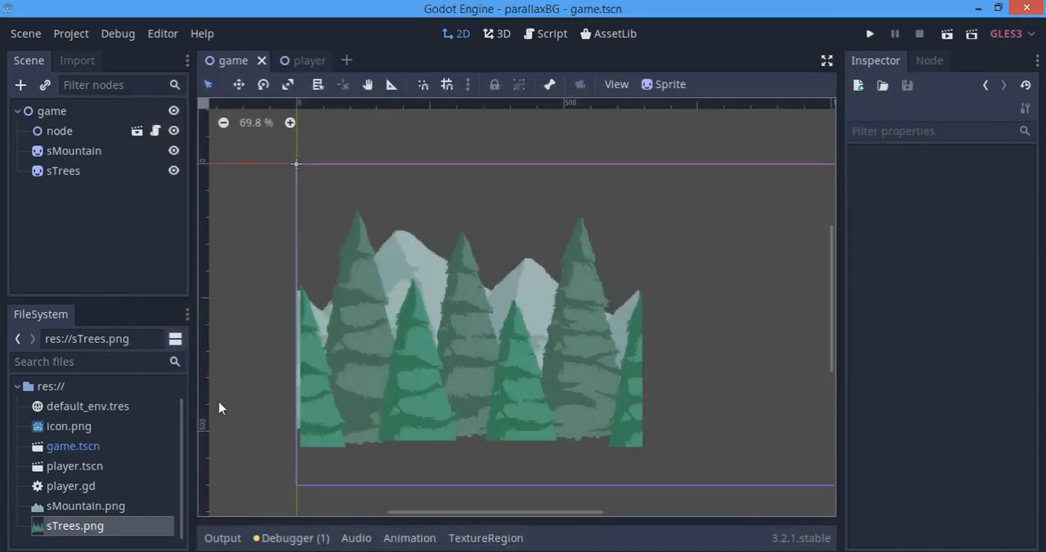
Delete the sMountain and sTrees sprites from the game scene.
scroll(539, 333, down, 3)
middle_drag(541, 332, 516, 329)
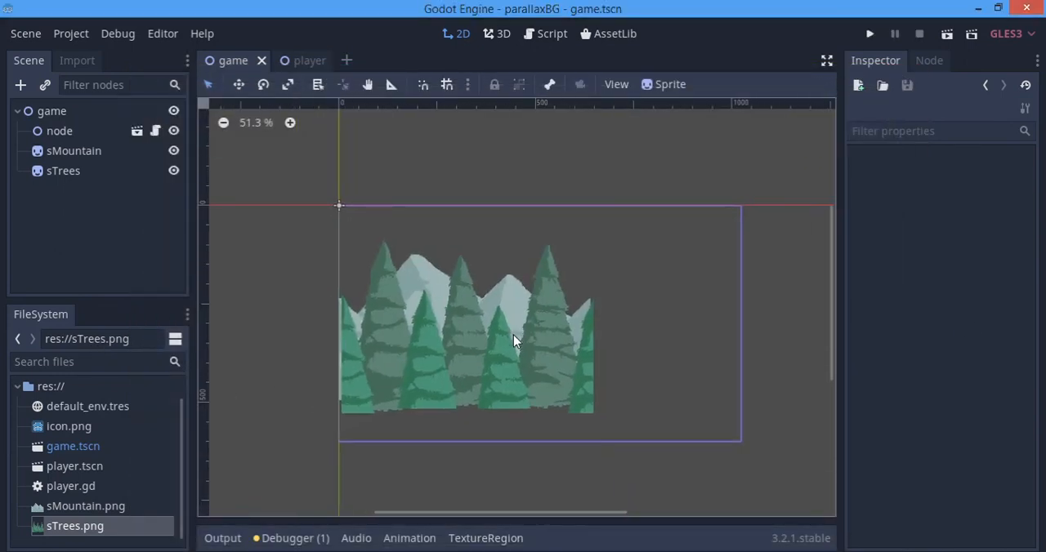
click(57, 158)
shift+click(57, 171)
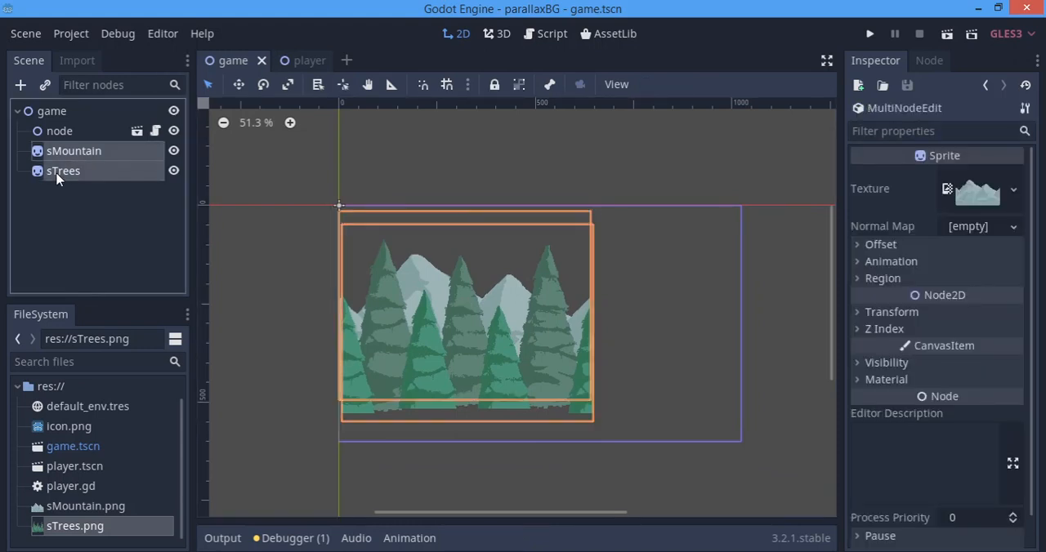
key(Delete)
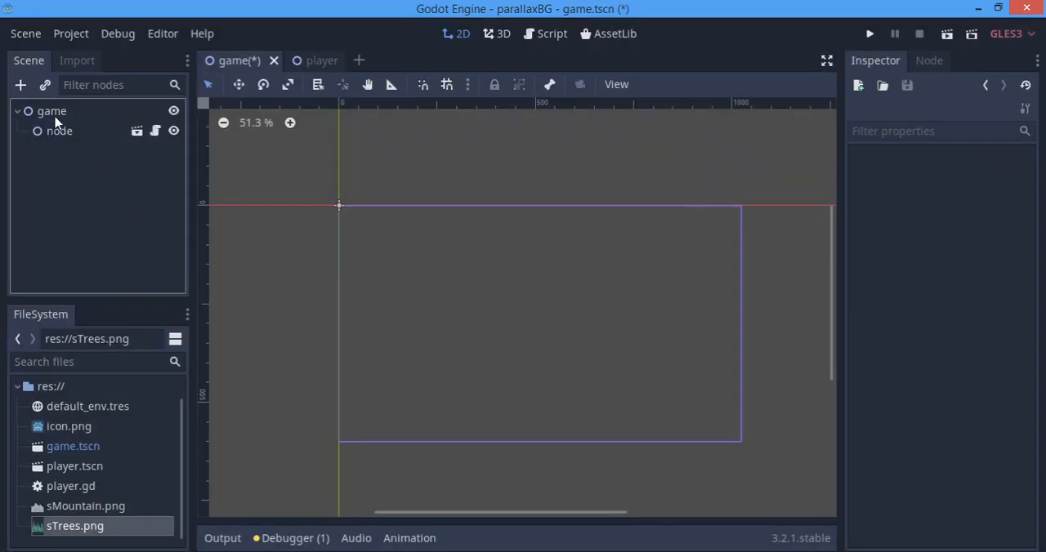
Add a CanvasLayer node under the game root and a ParallaxBackground node as the CanvasLayer's child.
key(ctrl+a)
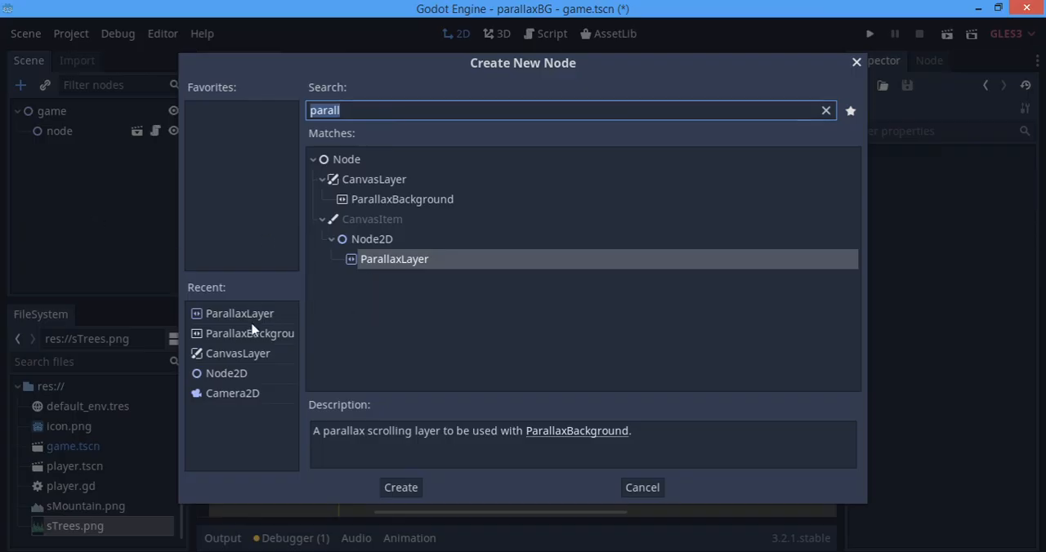
click(250, 357)
double_click(251, 358)
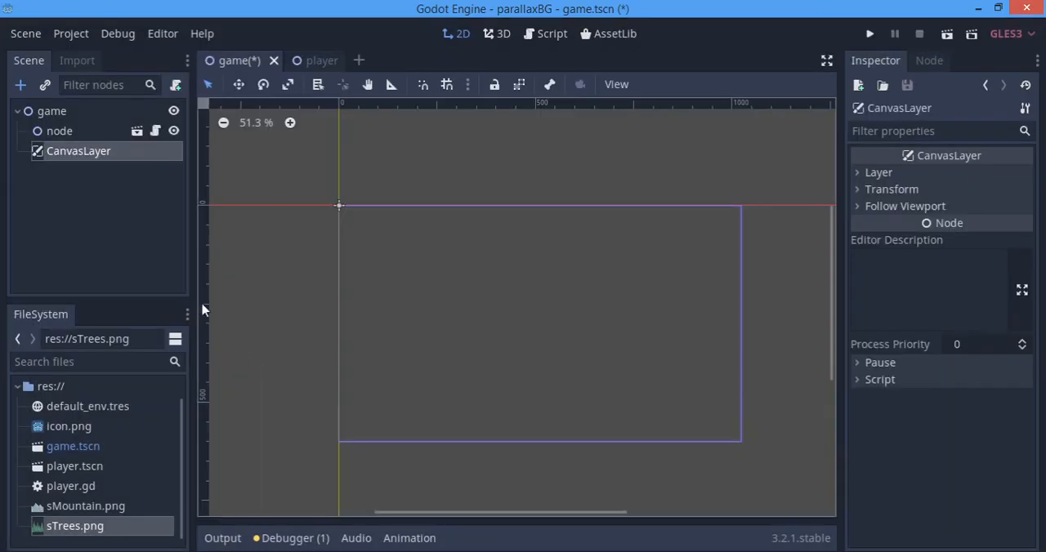
key(ctrl+a)
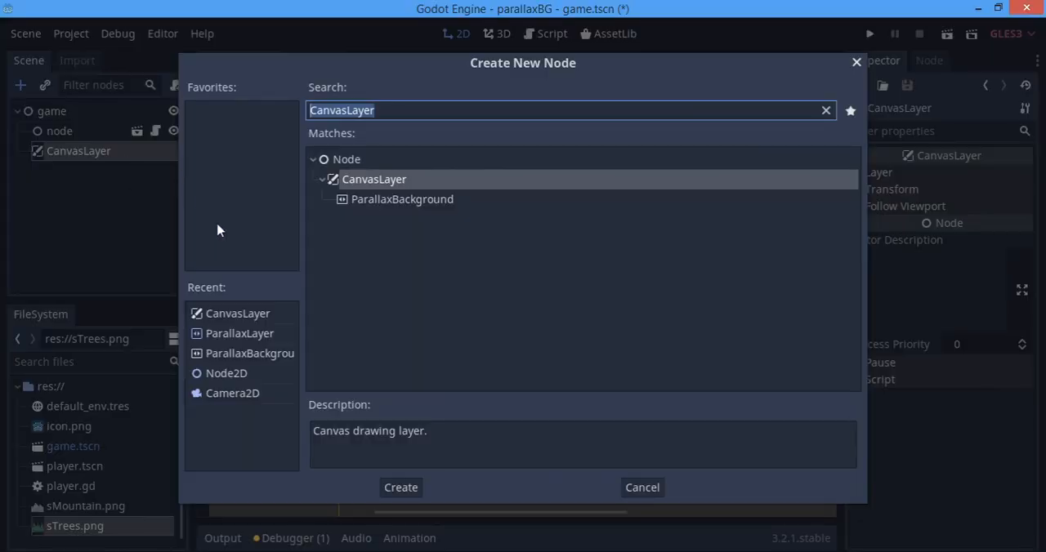
click(389, 205)
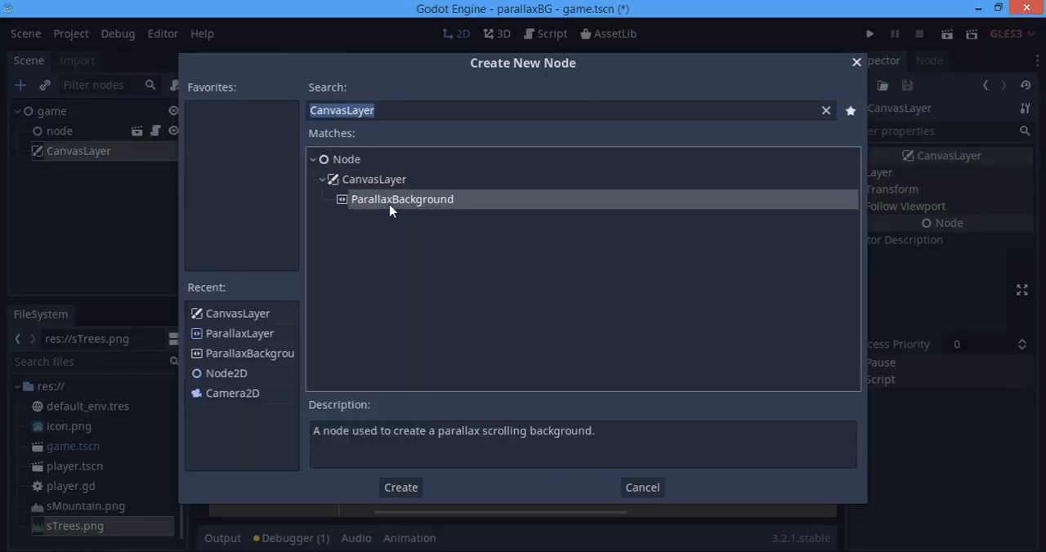
double_click(384, 205)
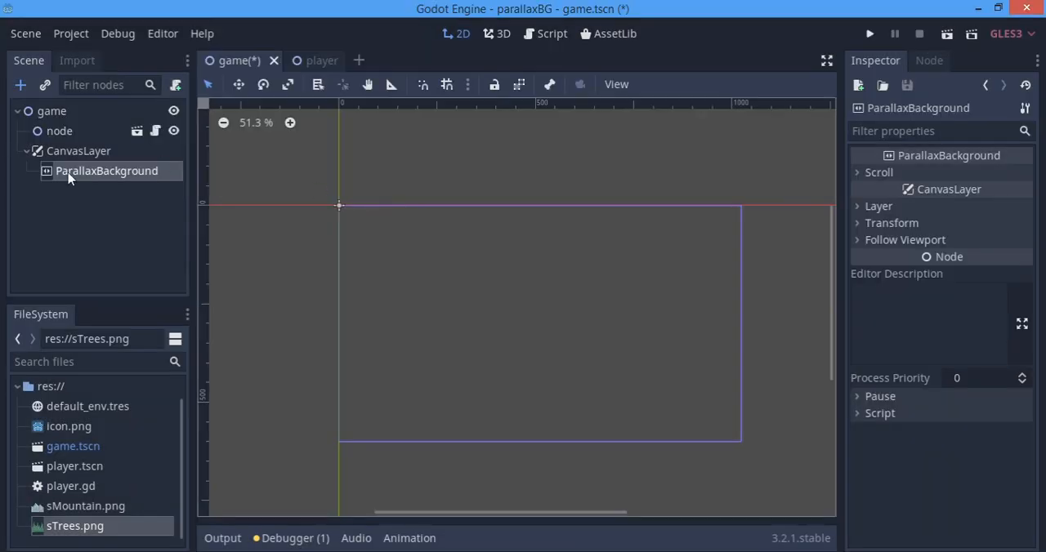
Add a ParallaxLayer node as a child of ParallaxBackground.
key(ctrl+a)
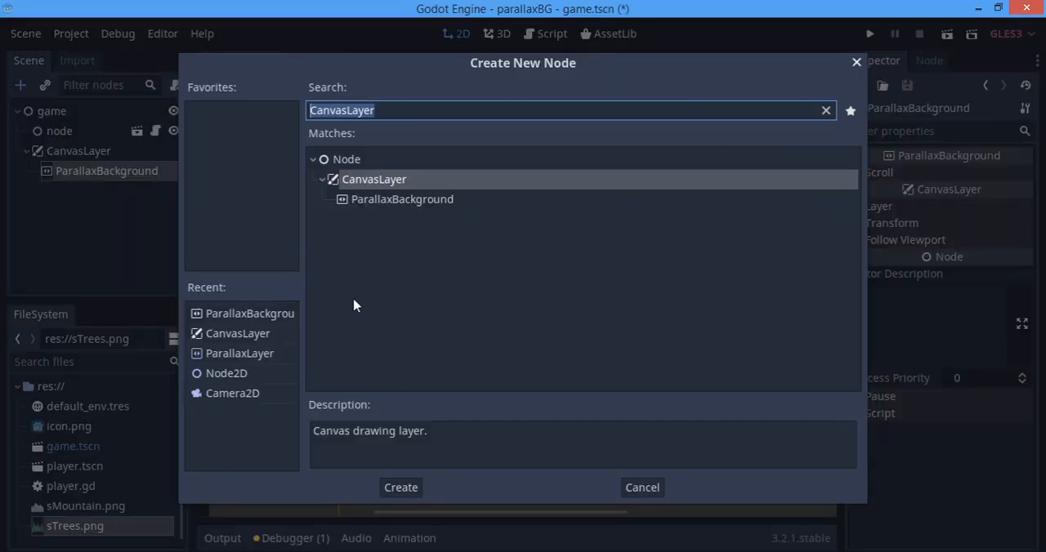
click(244, 371)
click(245, 356)
double_click(249, 356)
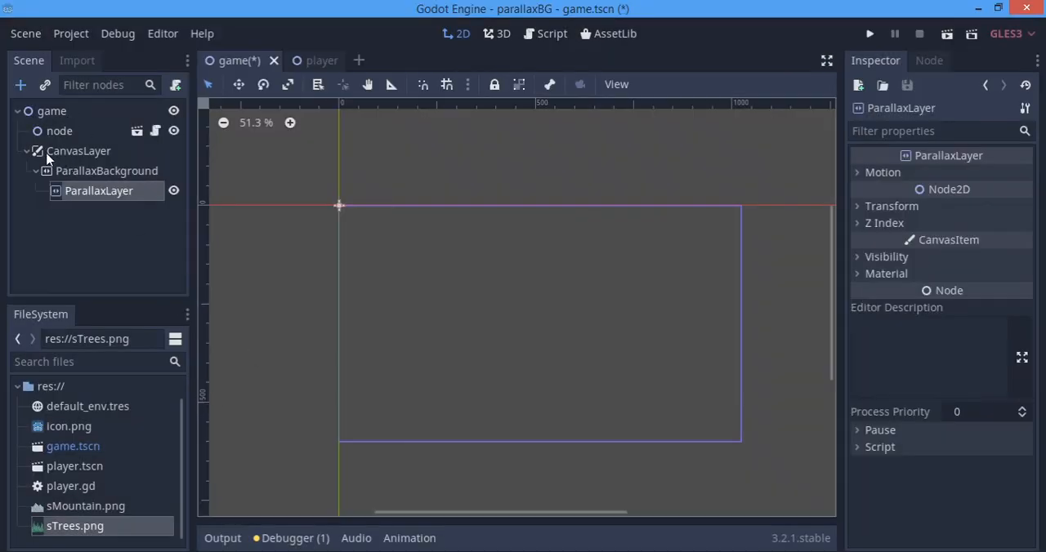
Move ParallaxLayer out to sit directly under CanvasLayer, view its configuration warning, and nest it back inside ParallaxBackground.
double_click(111, 193)
drag(108, 186, 92, 165)
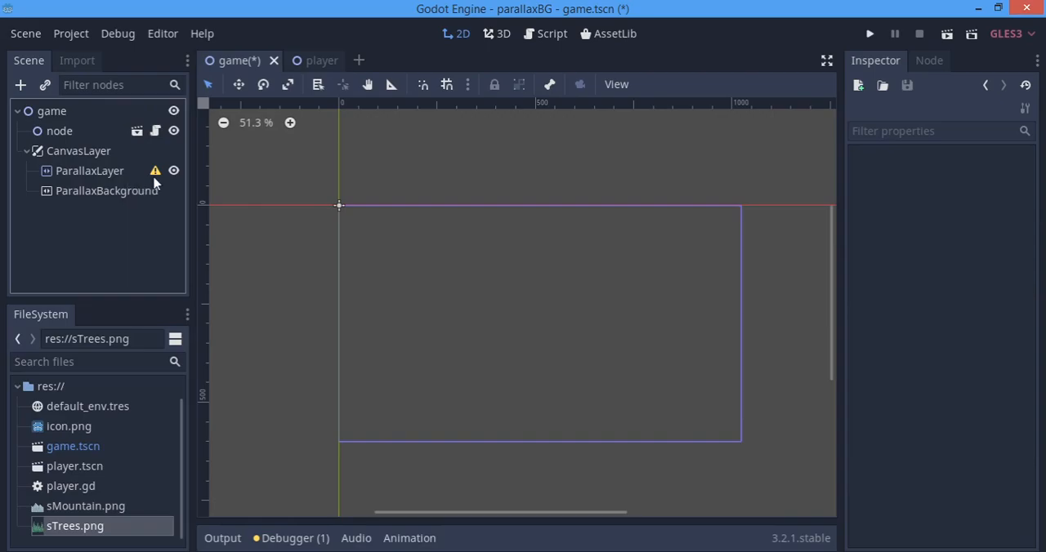
click(155, 174)
click(523, 300)
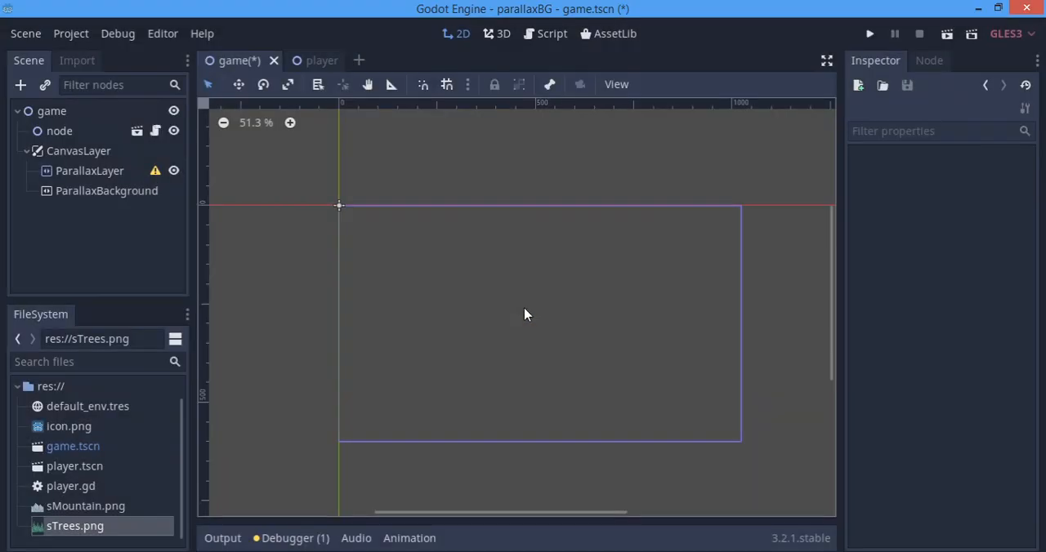
drag(119, 174, 106, 194)
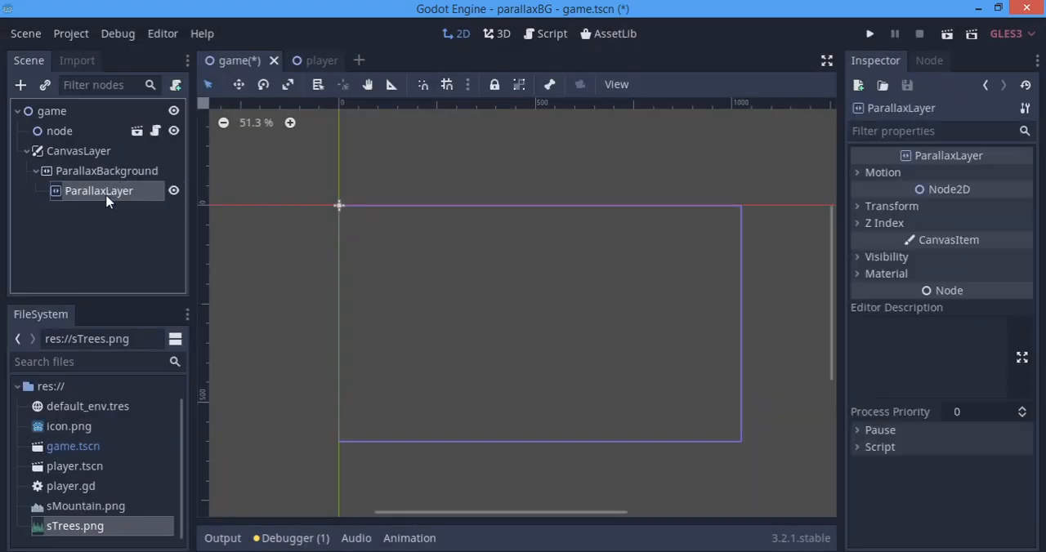
Add a Sprite node as a child of ParallaxLayer.
click(59, 270)
click(97, 175)
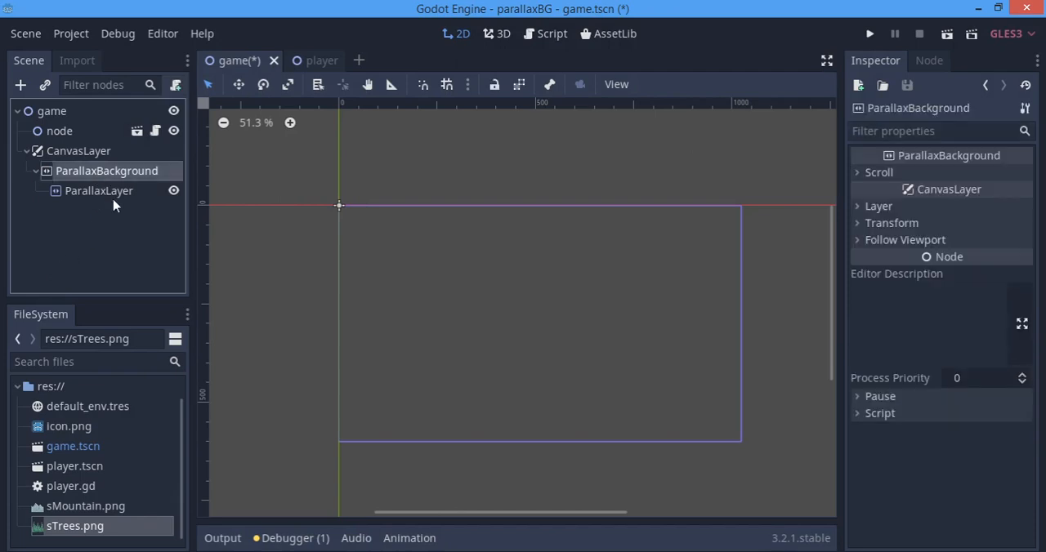
double_click(98, 190)
key(Return)
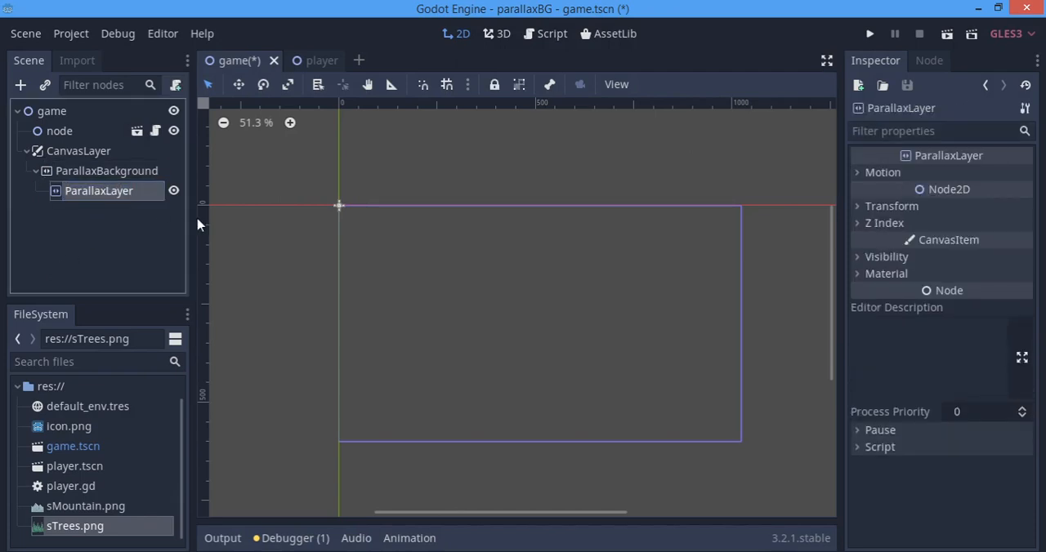
key(ctrl+a)
text(spri)
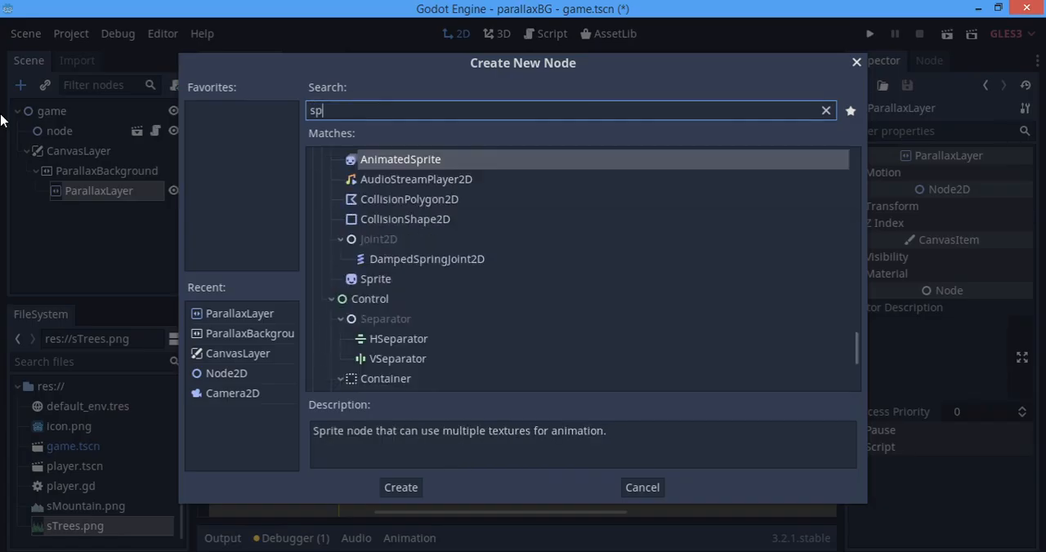
key(Down)
key(Down)
key(Return)
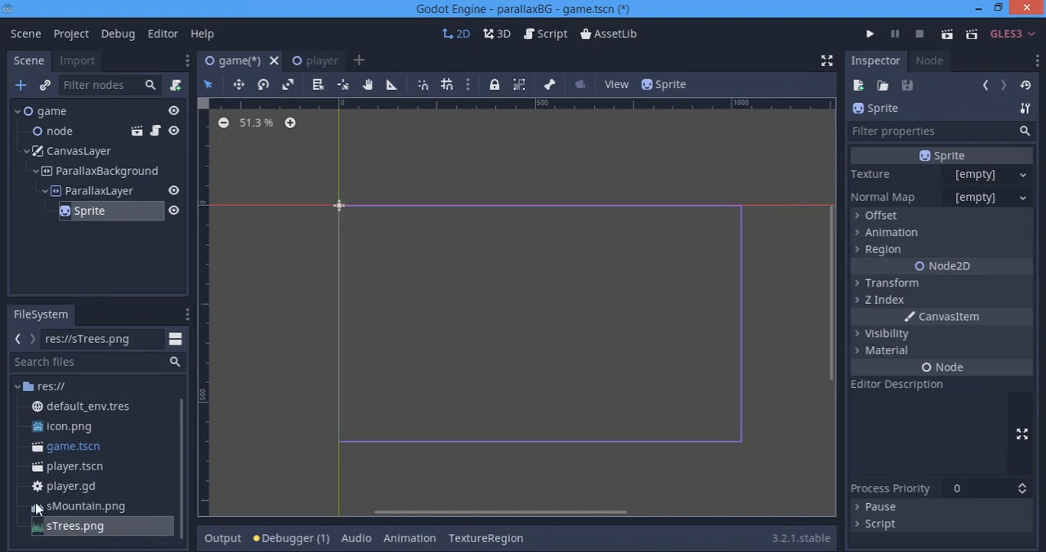
Assign sMountain.png as the texture of the Sprite under ParallaxLayer.
drag(36, 506, 0, 467)
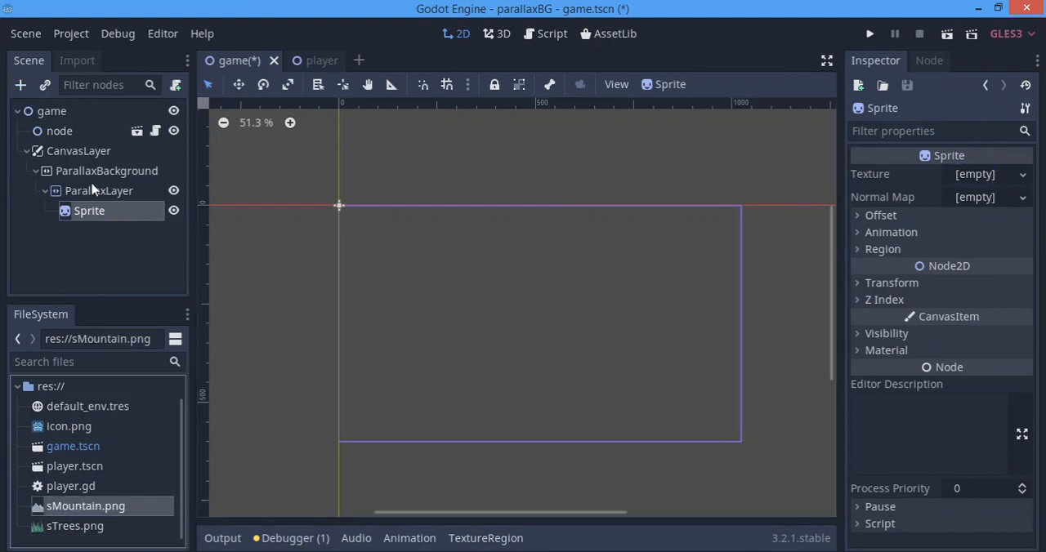
scroll(325, 303, up, 2)
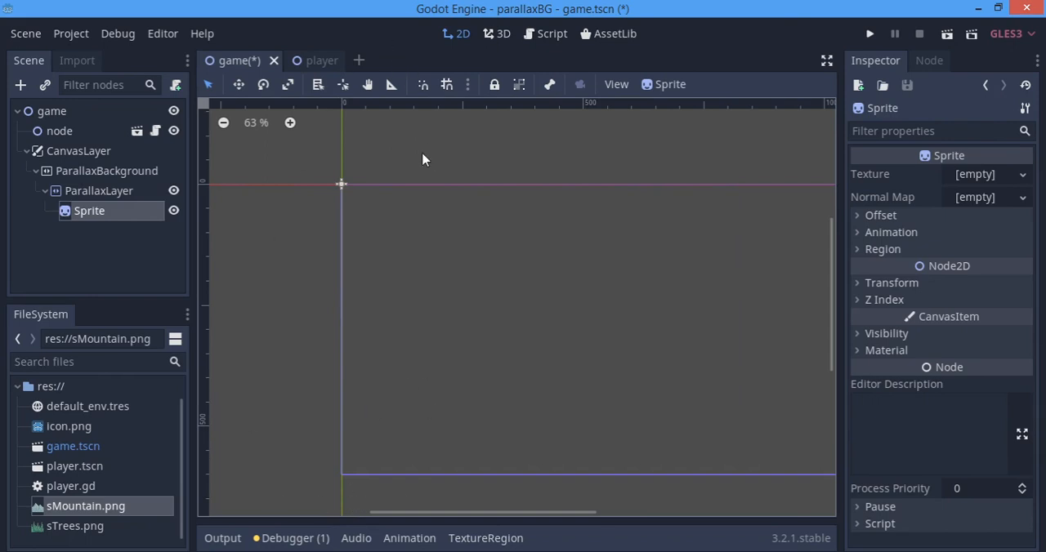
scroll(511, 338, down, 2)
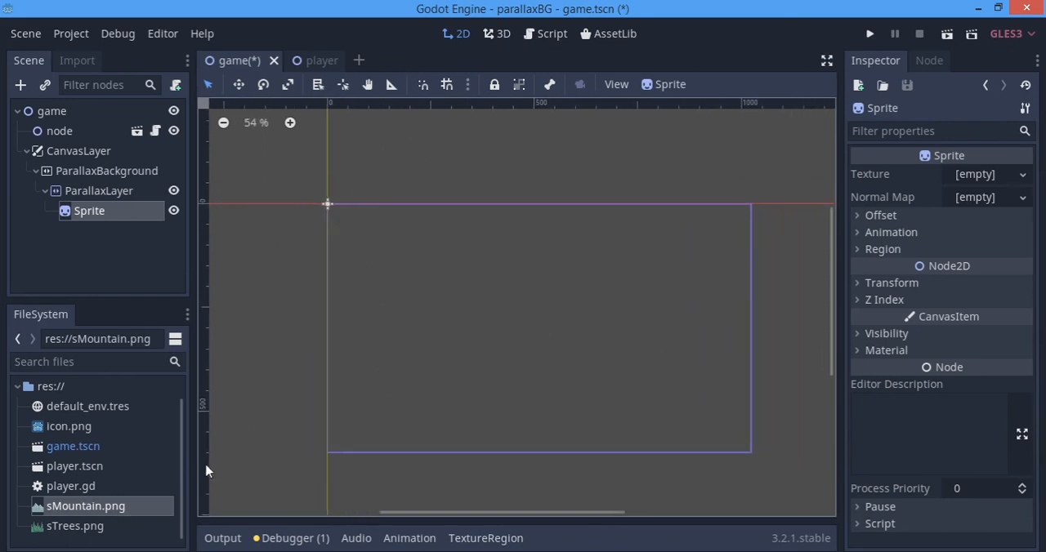
click(501, 480)
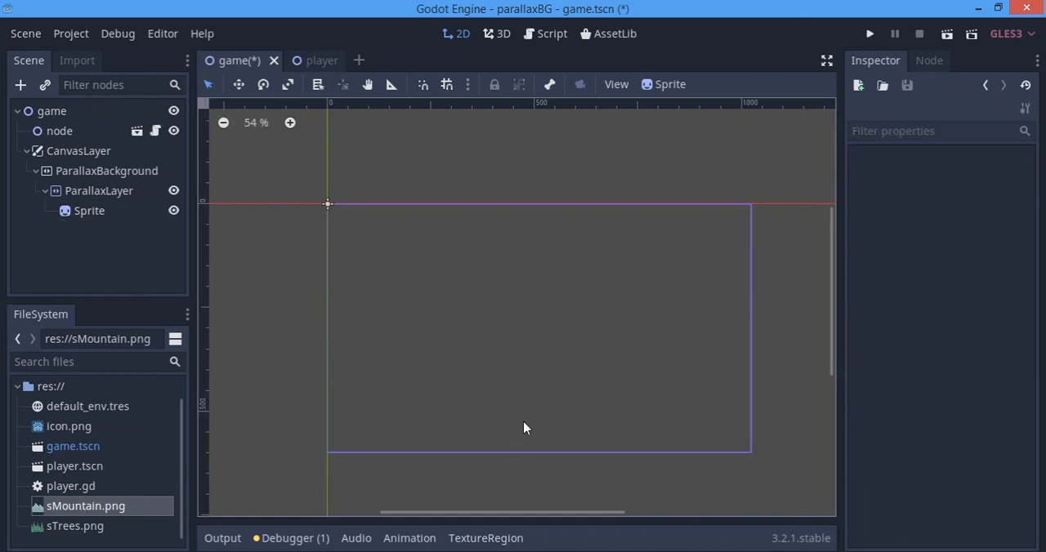
click(101, 214)
double_click(101, 213)
click(109, 407)
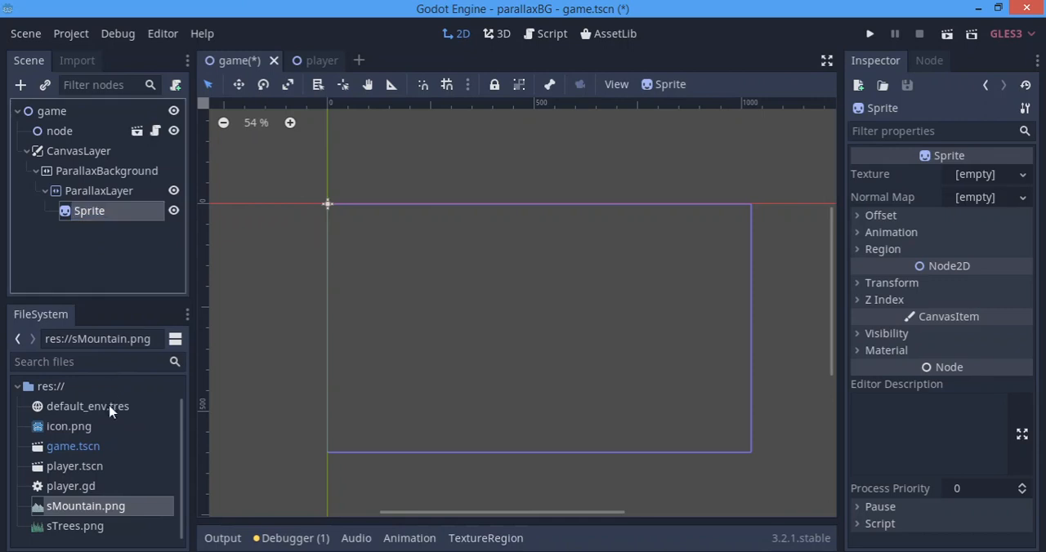
drag(99, 508, 888, 274)
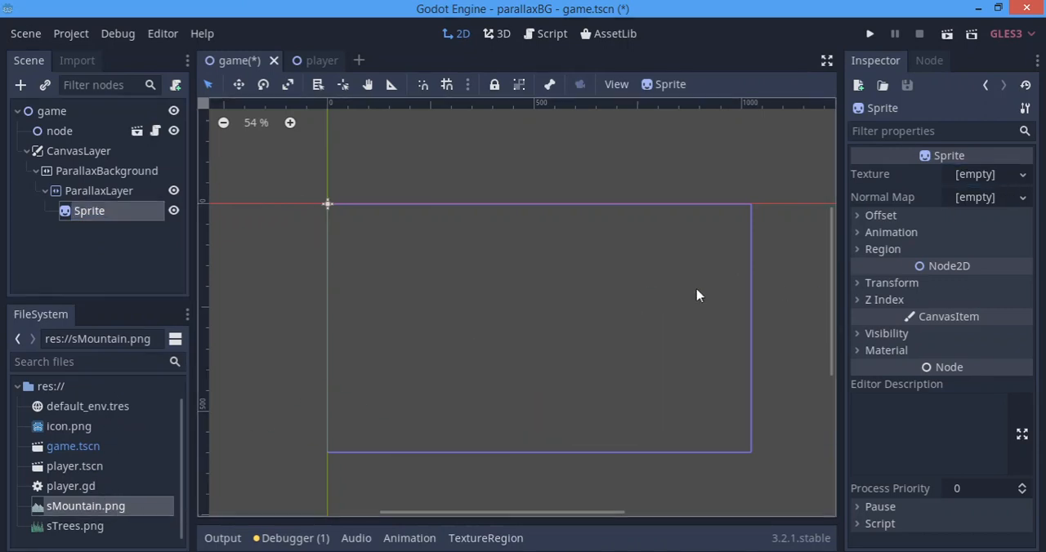
drag(49, 508, 966, 178)
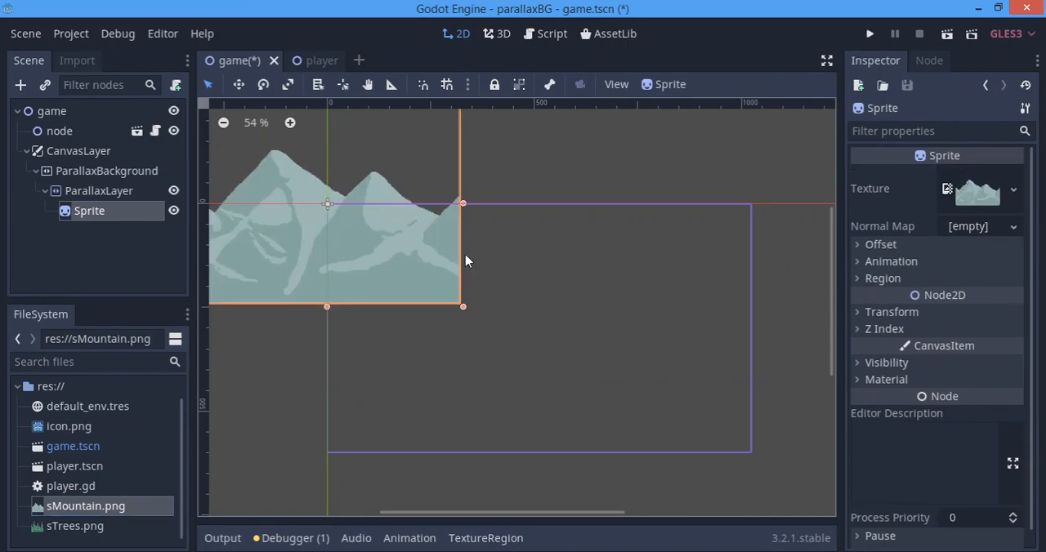
Duplicate ParallaxLayer together with its Sprite and assign sTrees.png as the copied Sprite's texture.
click(80, 196)
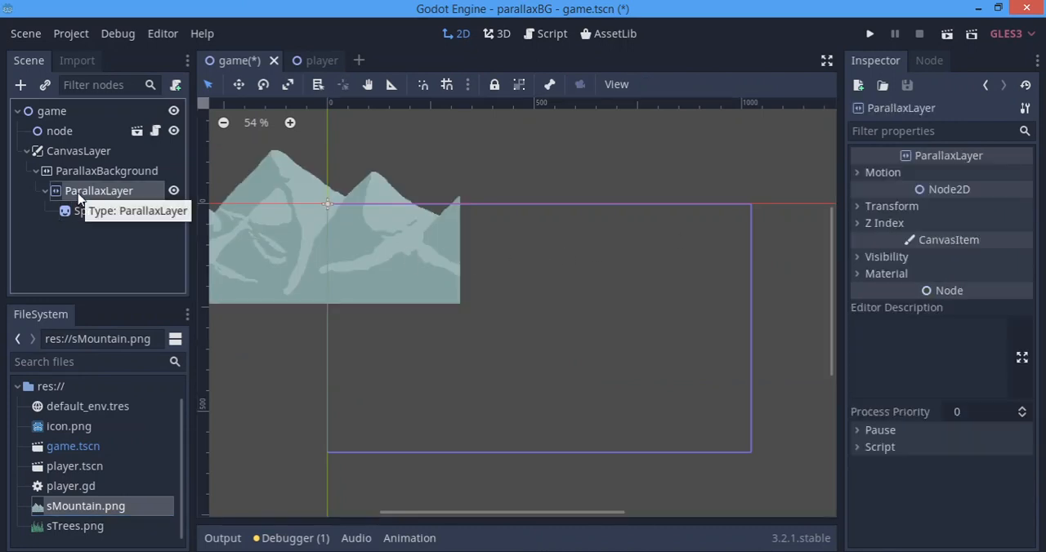
key(ctrl+d)
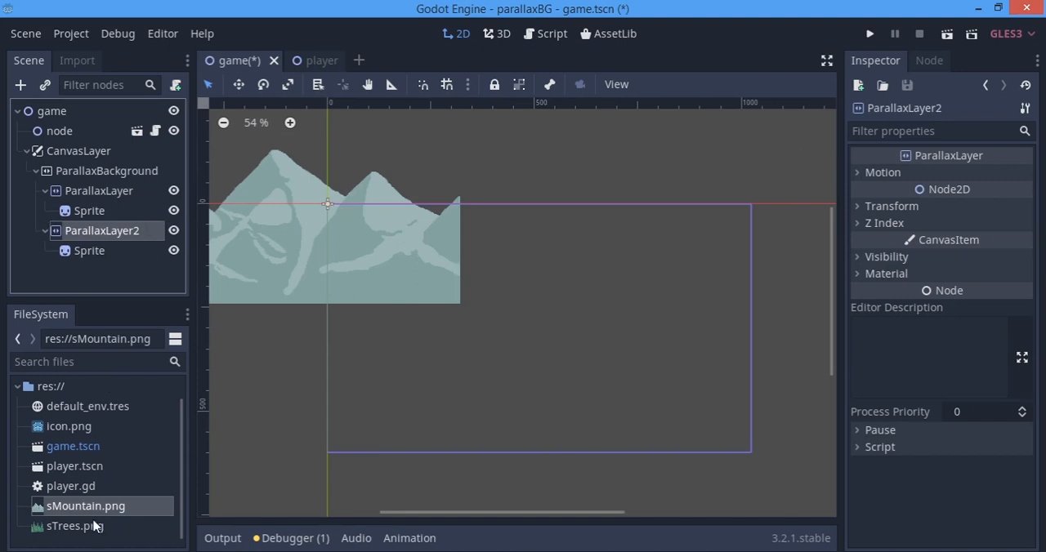
click(69, 250)
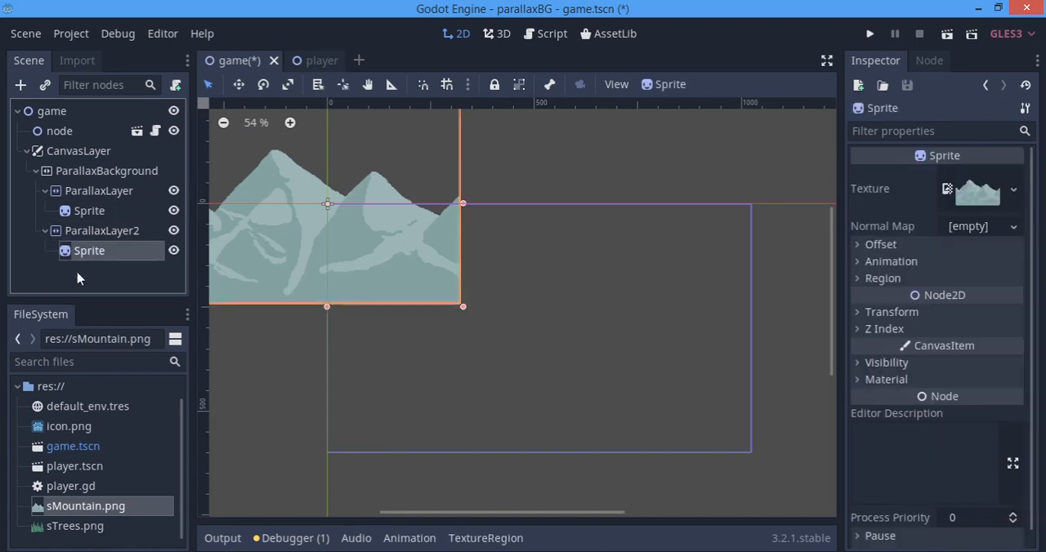
drag(93, 528, 956, 196)
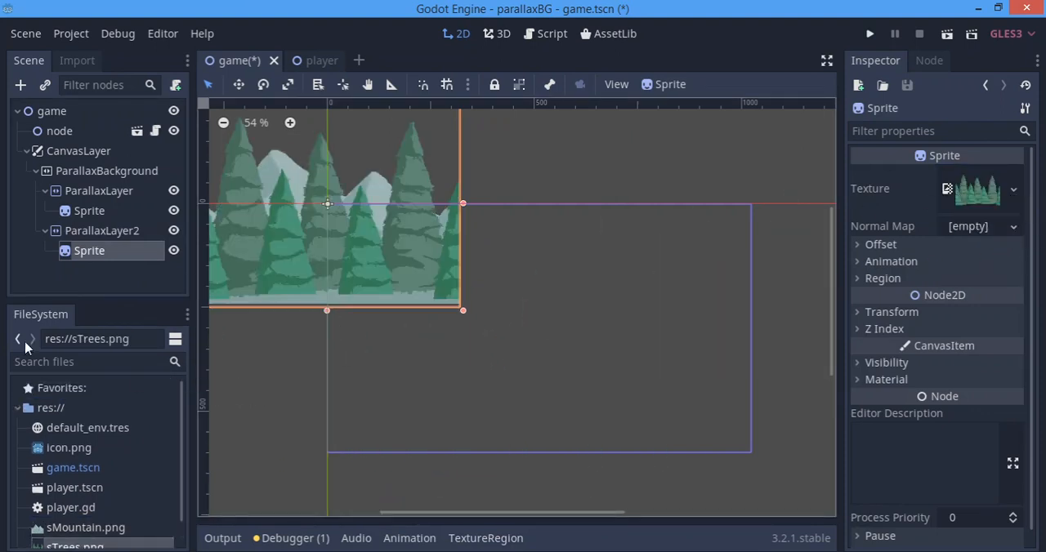
Move the mountain sprite under ParallaxLayer into the viewport frame, flush with the frame's left edge and near its lower edge.
click(74, 192)
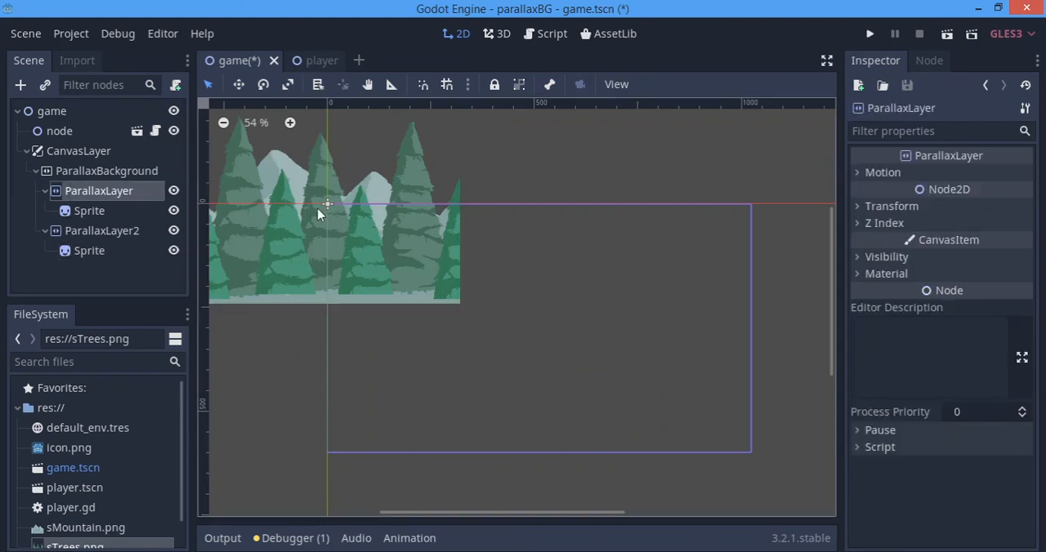
click(78, 213)
key(w)
drag(470, 307, 605, 434)
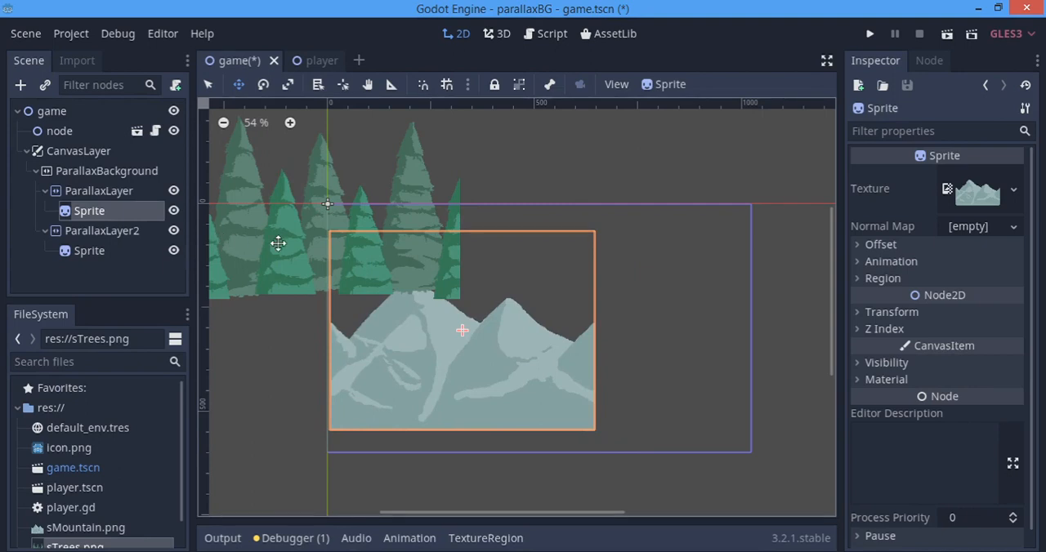
key(q)
Move the tree sprite into the viewport frame so it overlaps the mountain sprite and lines up with its left edge.
click(325, 284)
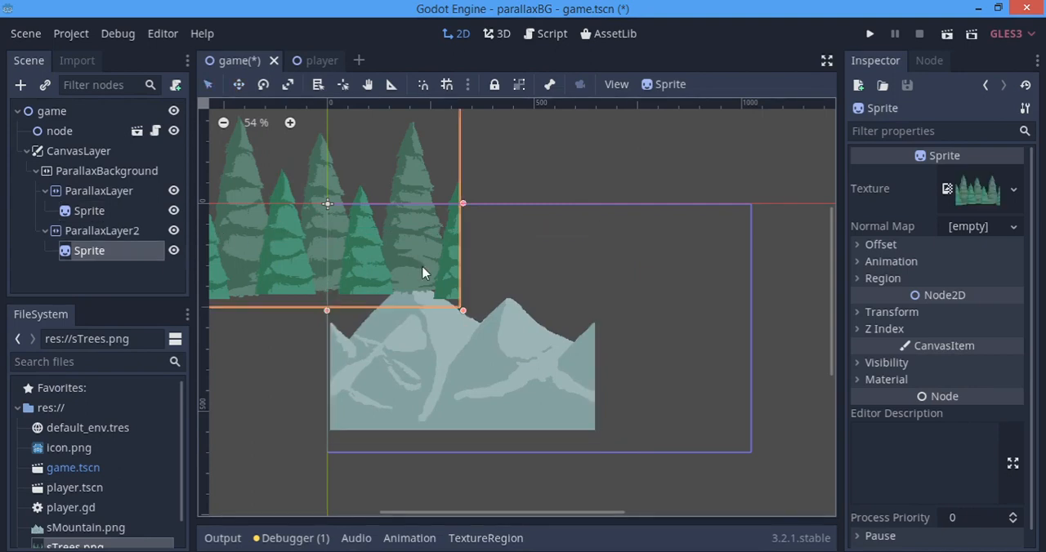
key(w)
drag(564, 323, 664, 432)
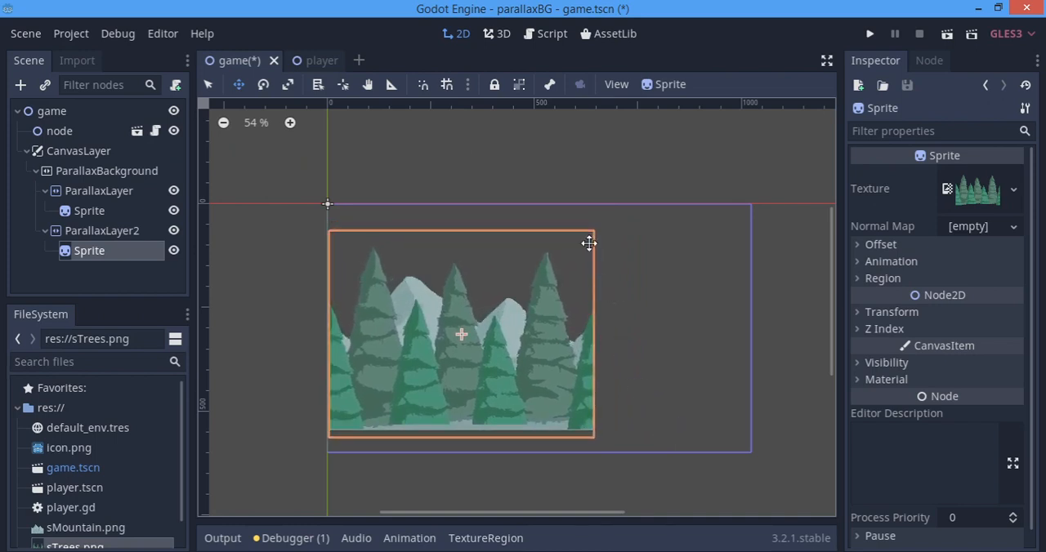
key(q)
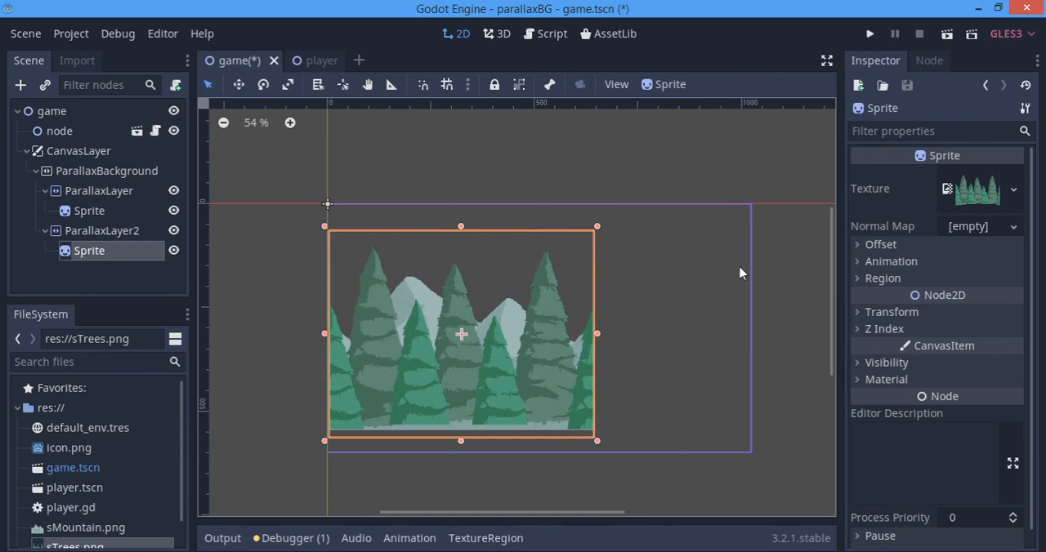
Set the Motion Mirroring x value of ParallaxLayer to 1024 and check the repeated mountain copy beyond the viewport frame.
double_click(85, 190)
key(Return)
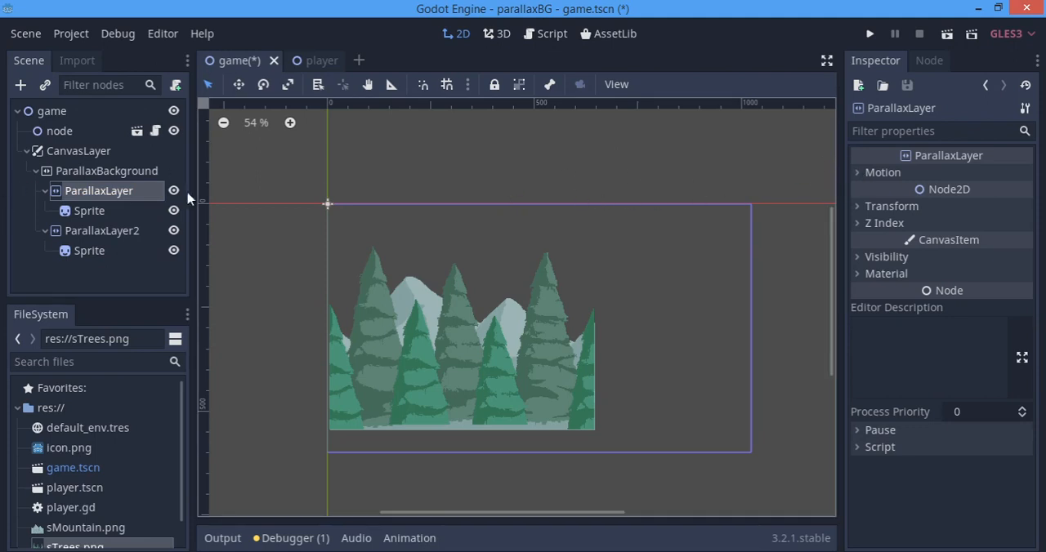
click(866, 174)
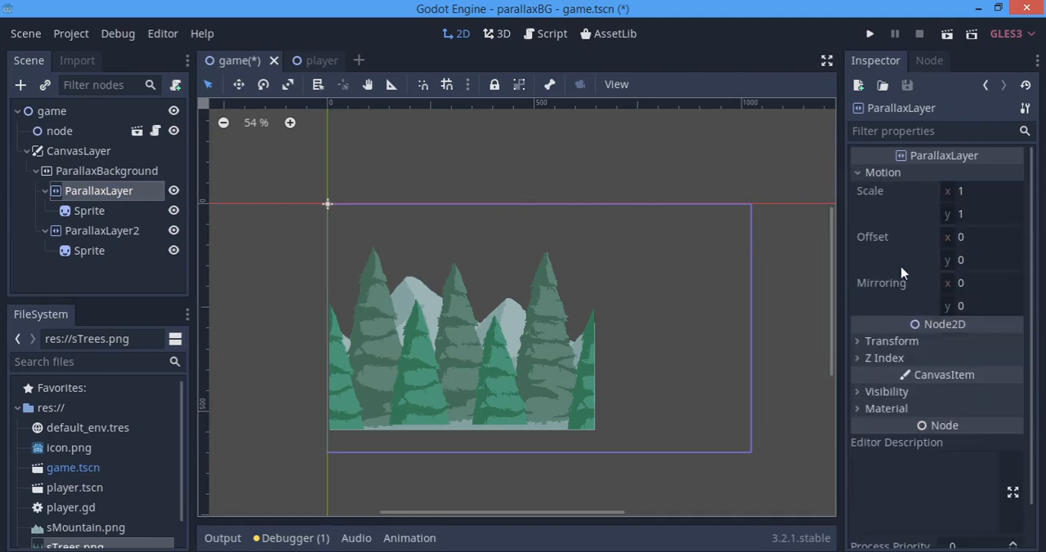
click(993, 285)
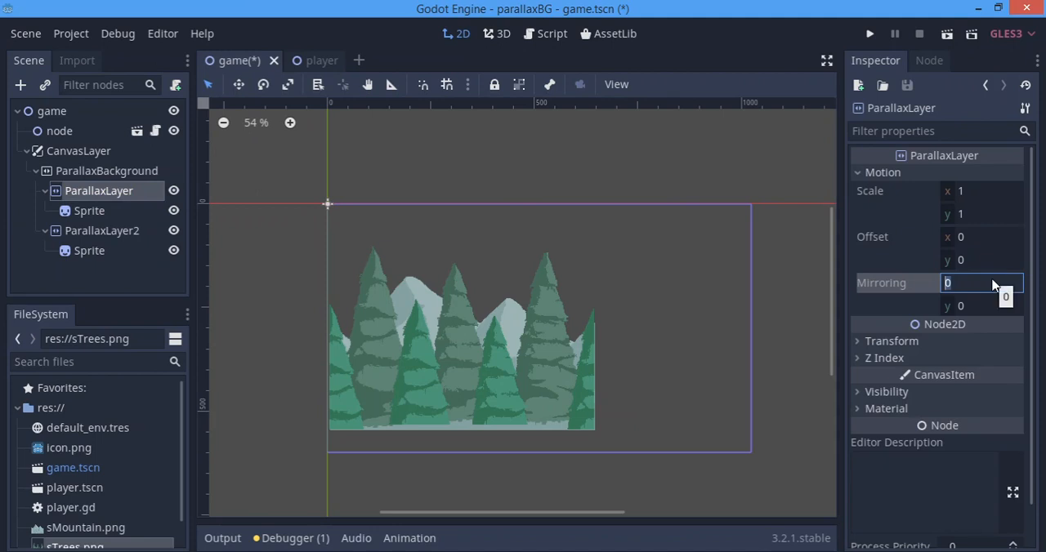
text(1024)
key(Return)
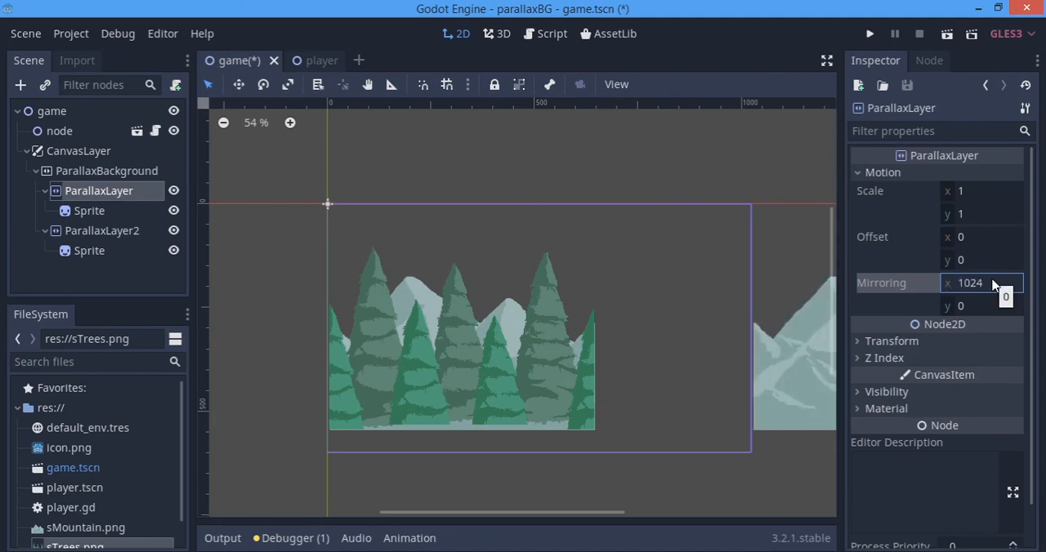
scroll(574, 409, down, 3)
middle_drag(670, 387, 492, 332)
middle_drag(720, 360, 677, 412)
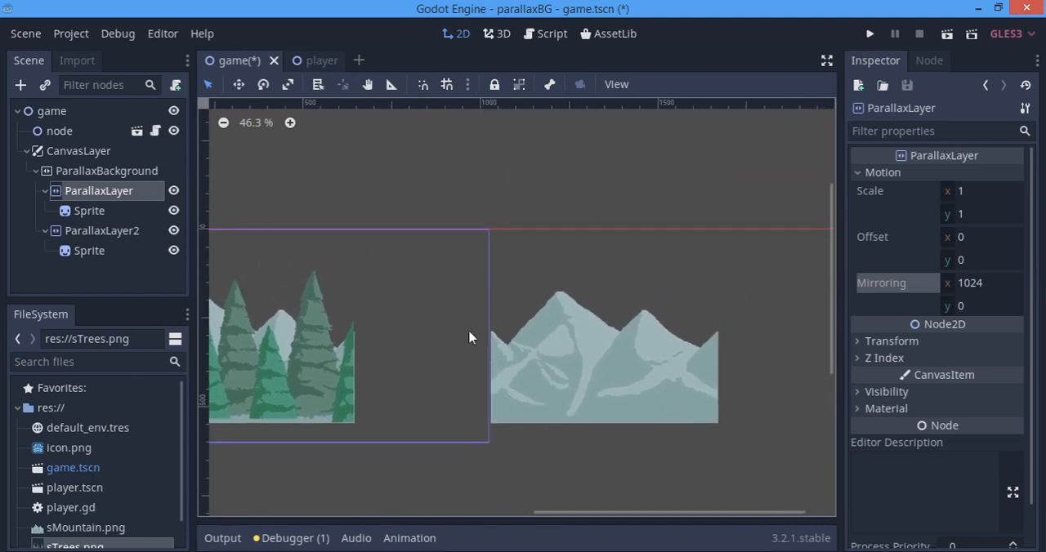
middle_drag(442, 331, 619, 304)
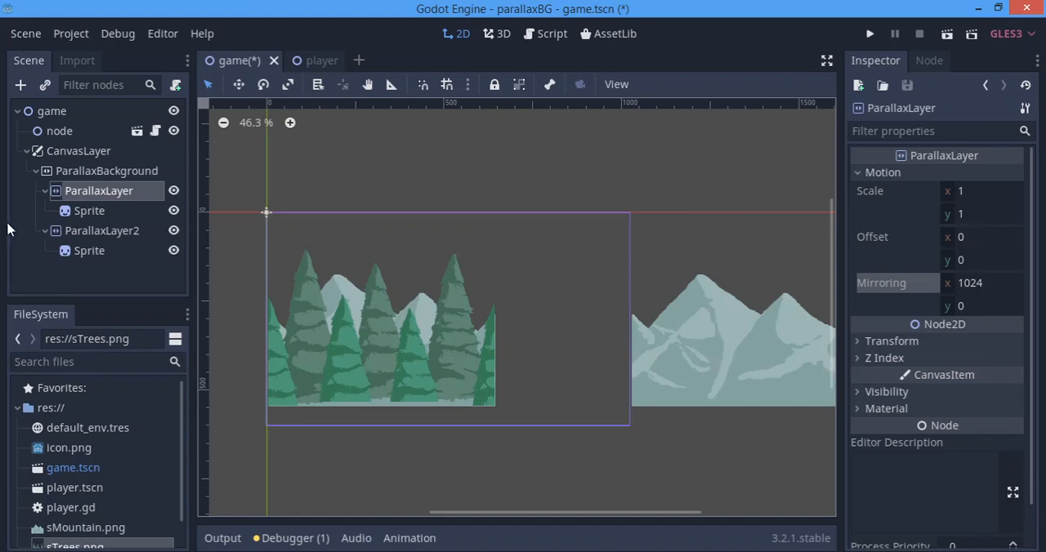
Set the Motion Mirroring x value of ParallaxLayer2 to 1024.
click(89, 231)
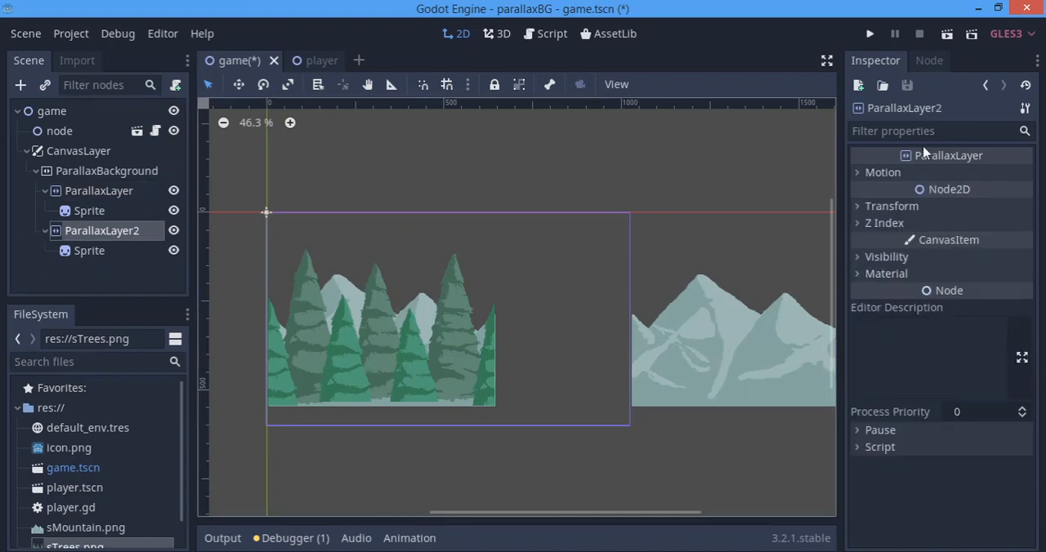
click(904, 174)
click(905, 173)
click(921, 174)
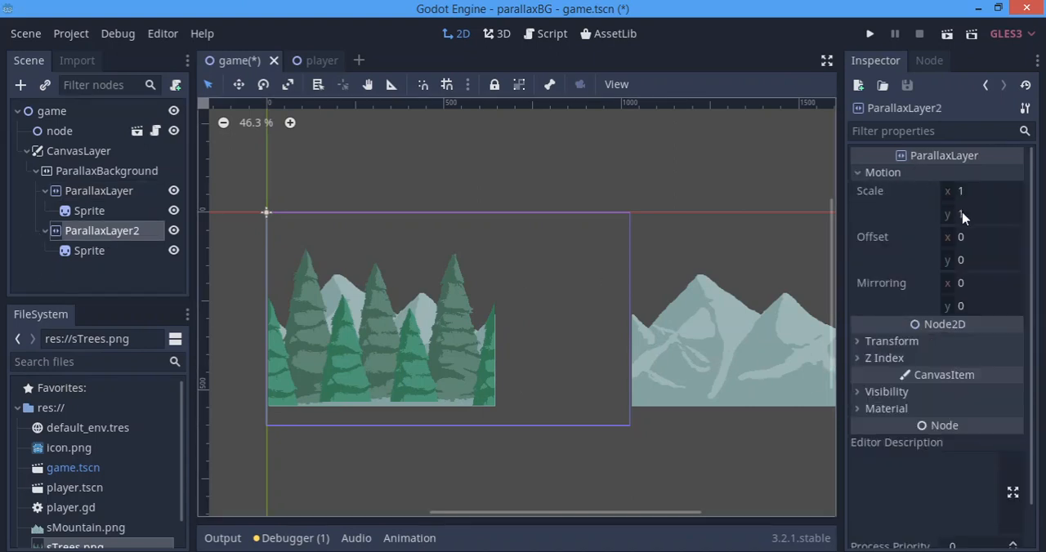
click(972, 284)
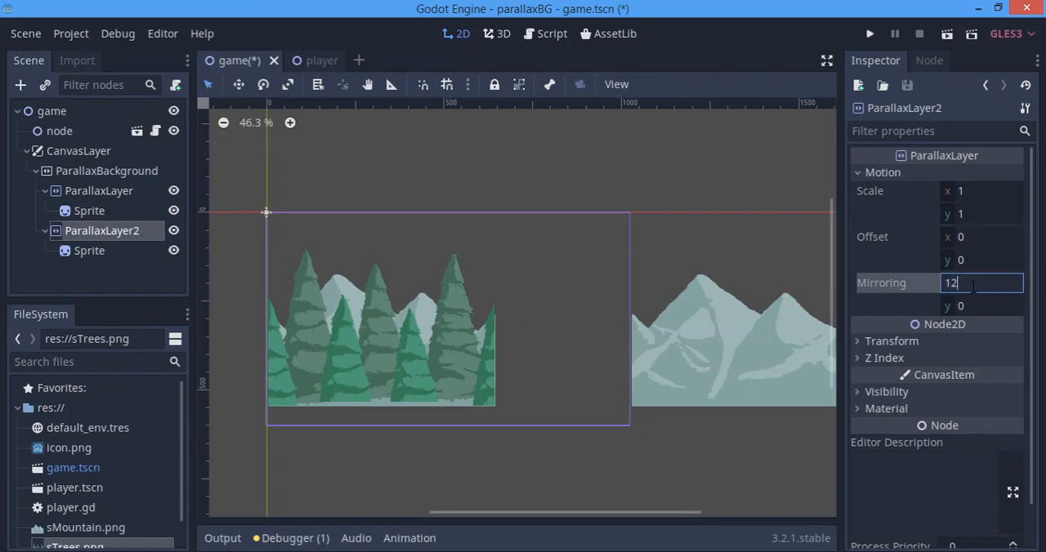
text(1024)
key(Return)
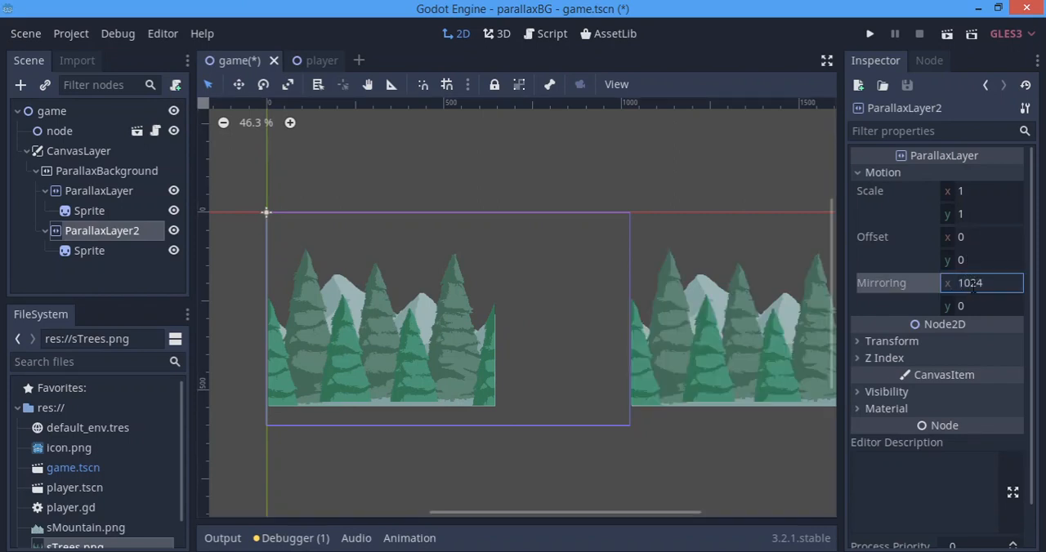
Stretch the mountain sprite to the viewport frame's full width and extend its lower edge slightly downward.
click(67, 212)
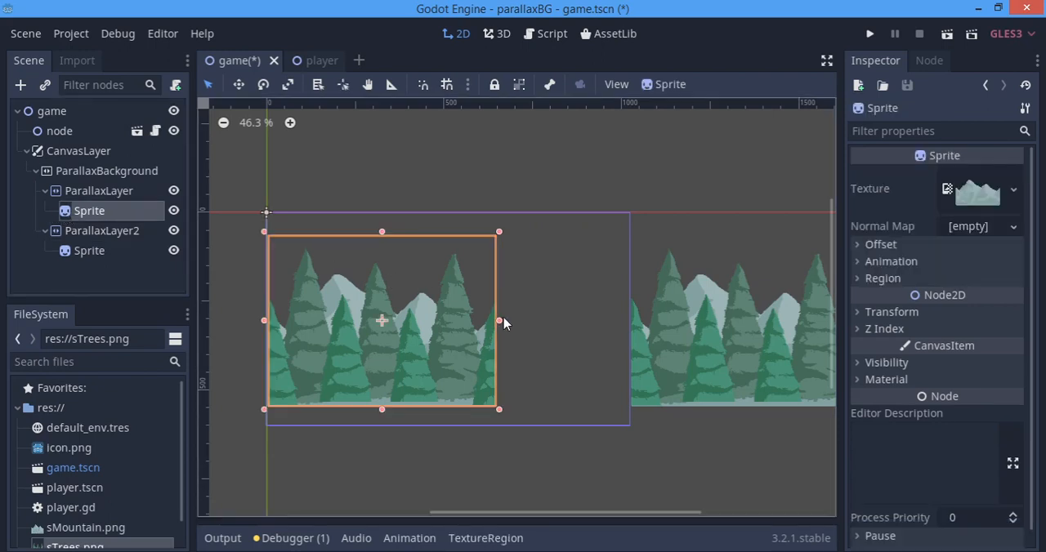
drag(500, 321, 634, 320)
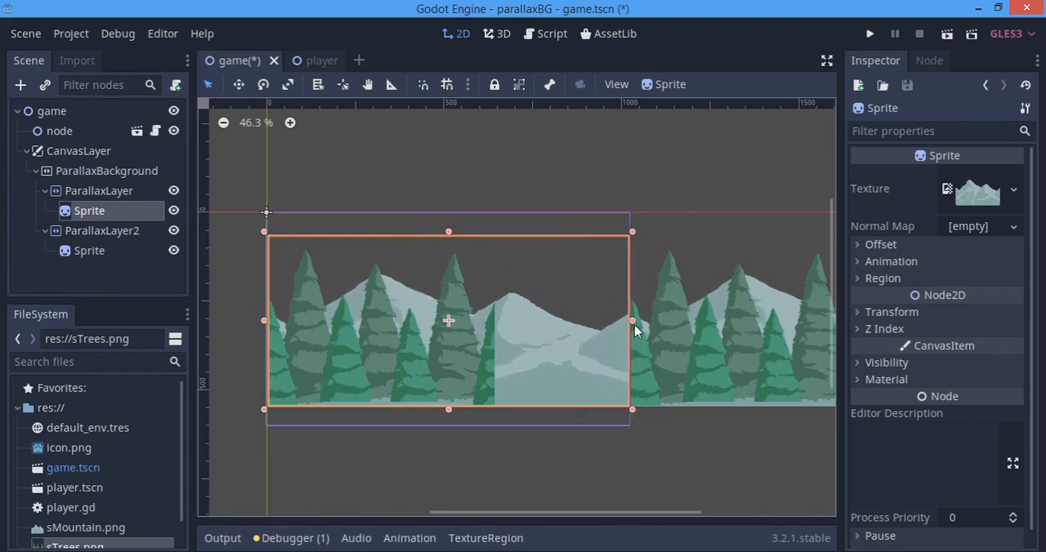
drag(634, 321, 635, 320)
drag(448, 411, 449, 420)
Stretch the tree sprite horizontally to the right edge of the viewport frame.
click(382, 294)
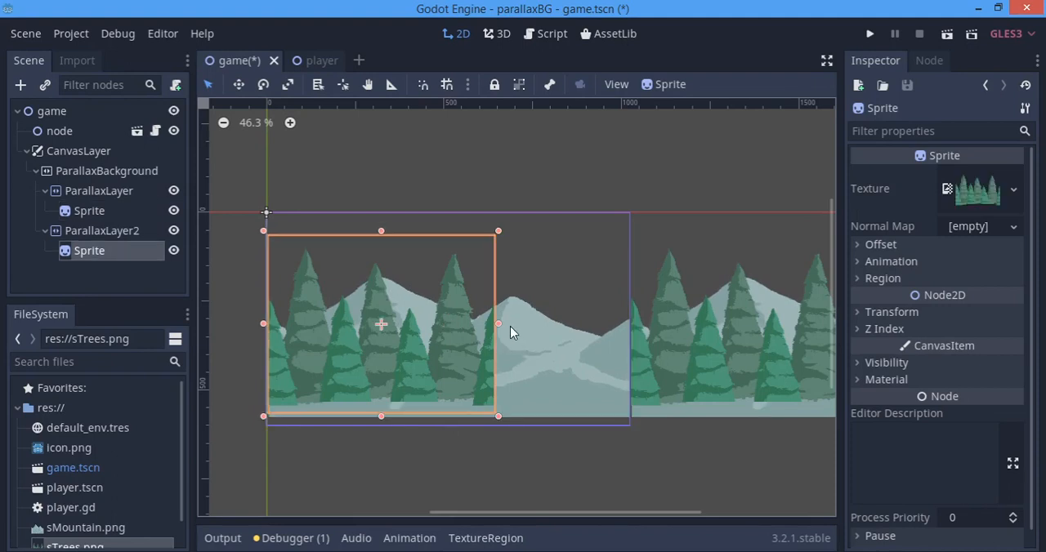
drag(498, 325, 633, 331)
scroll(643, 344, down, 6)
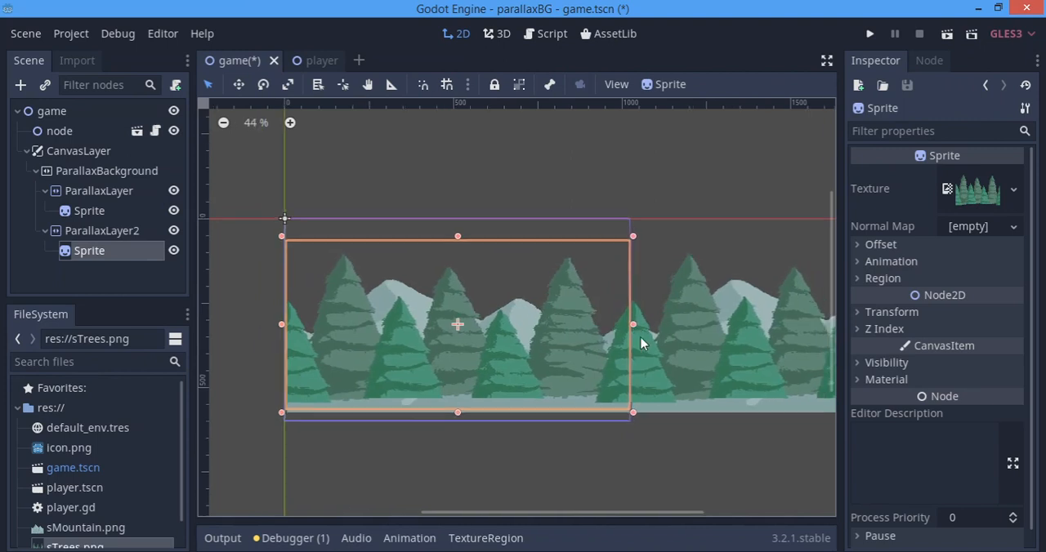
Examine the mirrored trees and mountains along the seam and across the repeated copy.
middle_drag(717, 490, 636, 484)
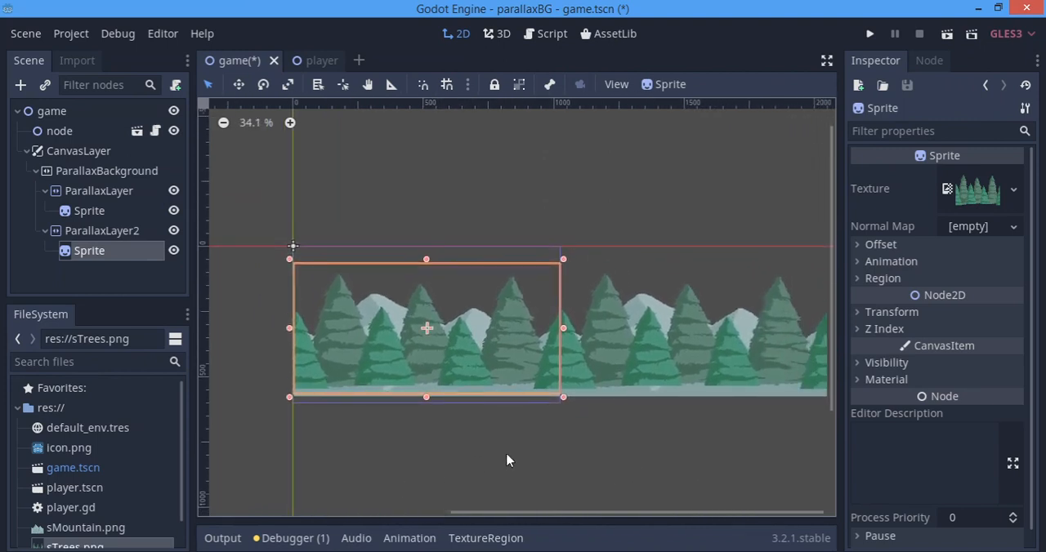
middle_drag(610, 434, 476, 419)
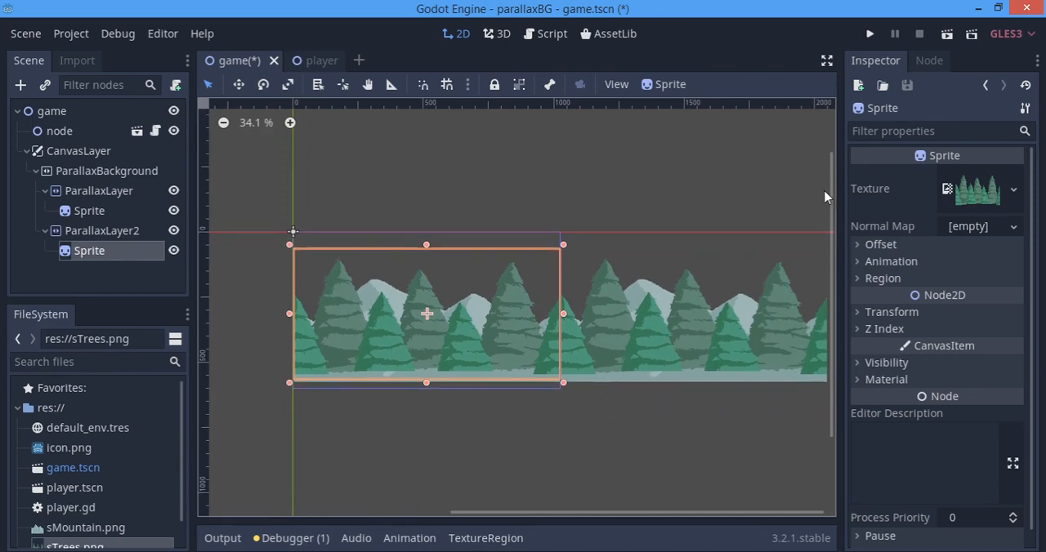
middle_drag(615, 370, 578, 386)
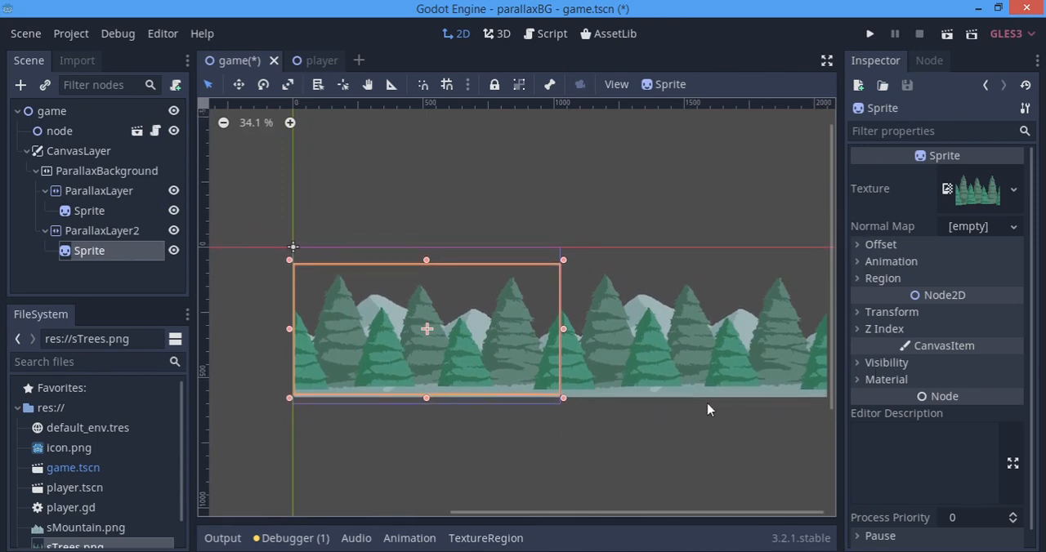
scroll(781, 384, up, 6)
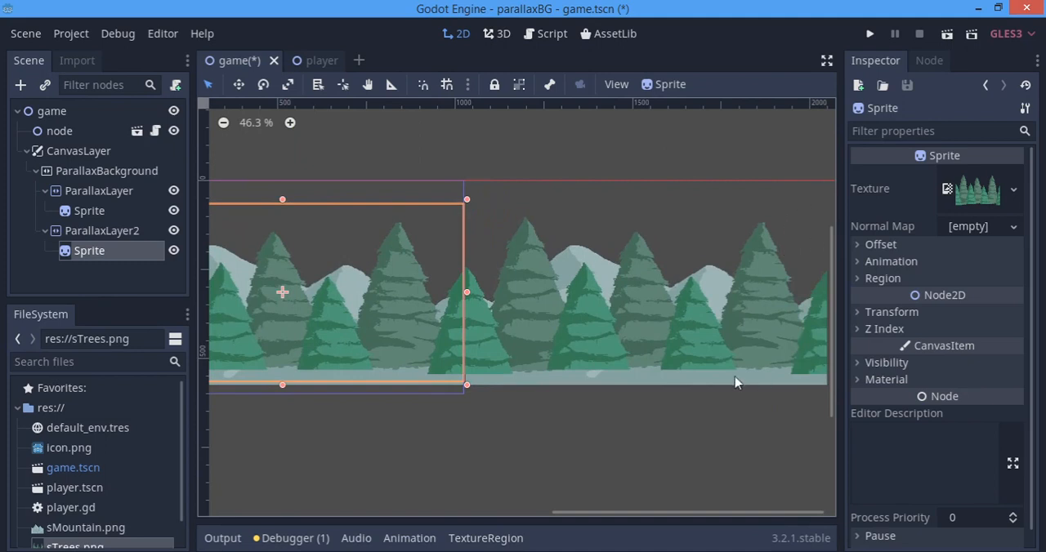
scroll(466, 433, down, 3)
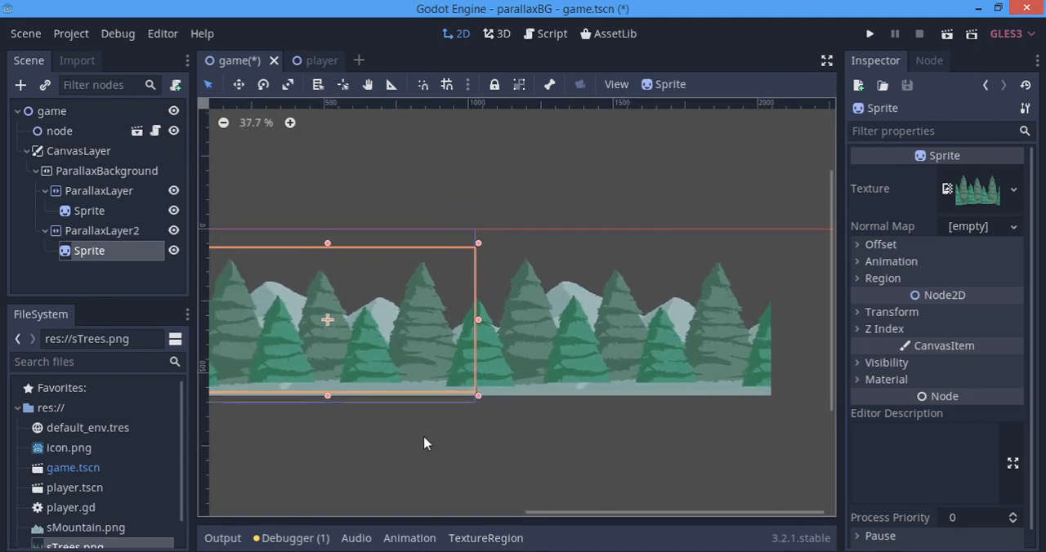
scroll(665, 383, down, 1)
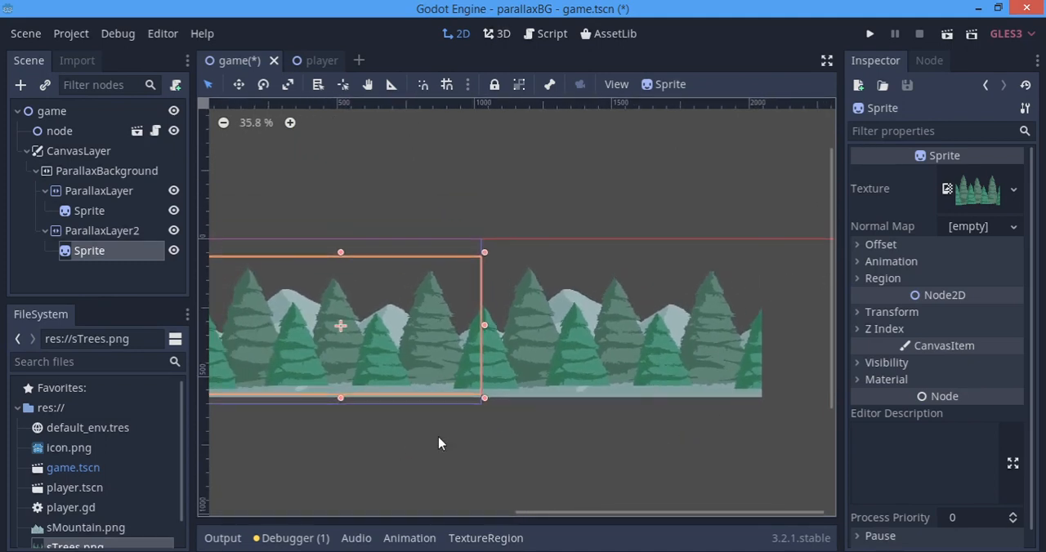
middle_drag(439, 443, 587, 434)
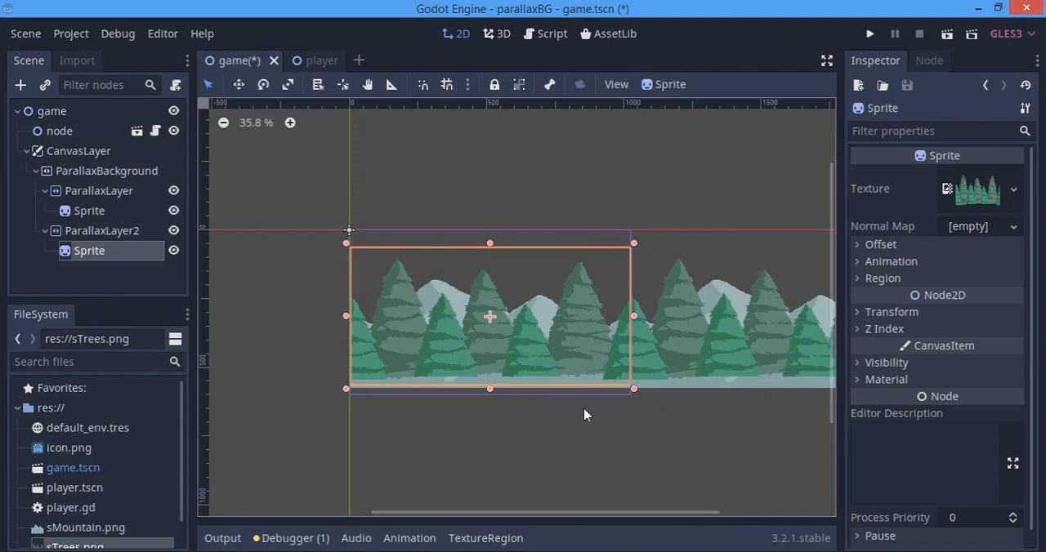
Save the game scene and test-run it to check how the mirrored background scrolls.
key(ctrl+s)
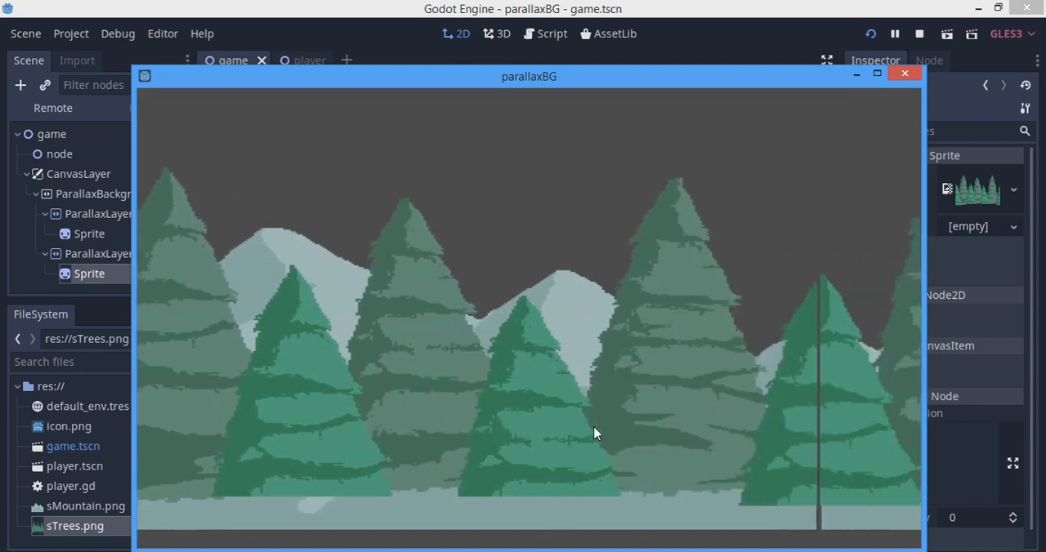
key(alt+F4)
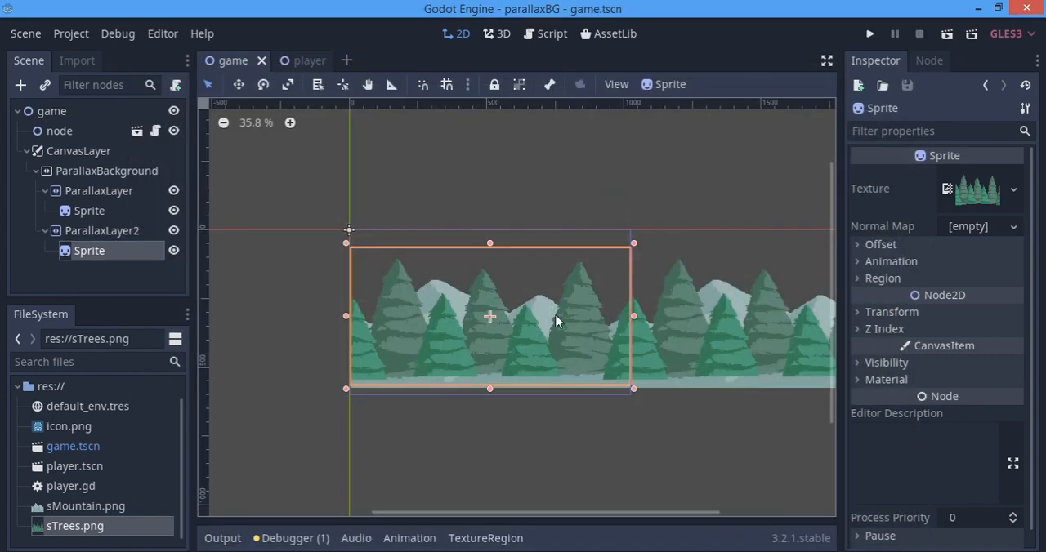
Widen the background sprites slightly to close the gap at the mirroring seam, and test-run the game.
key(ctrl+equal)
key(ctrl+equal)
key(ctrl+equal)
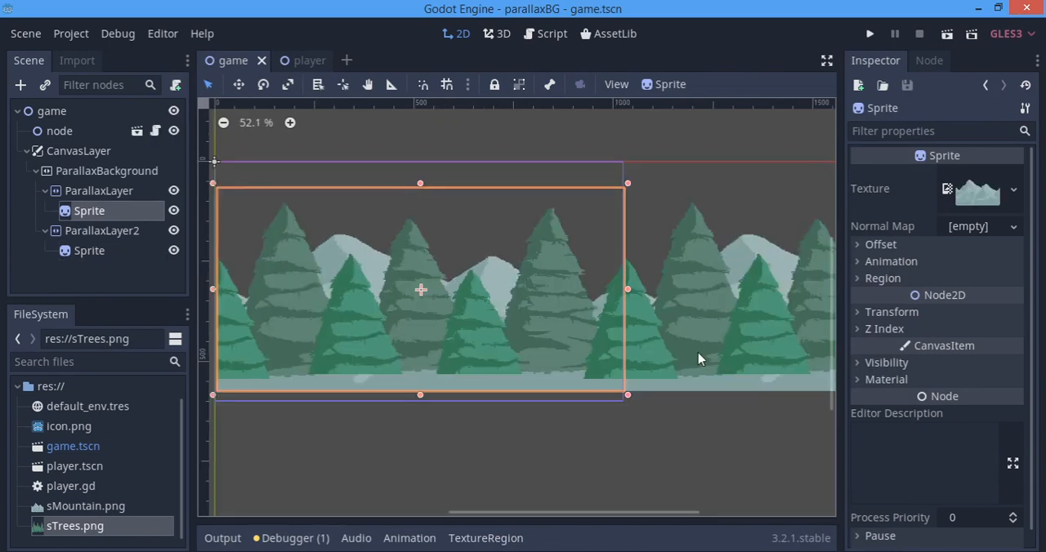
key(F5)
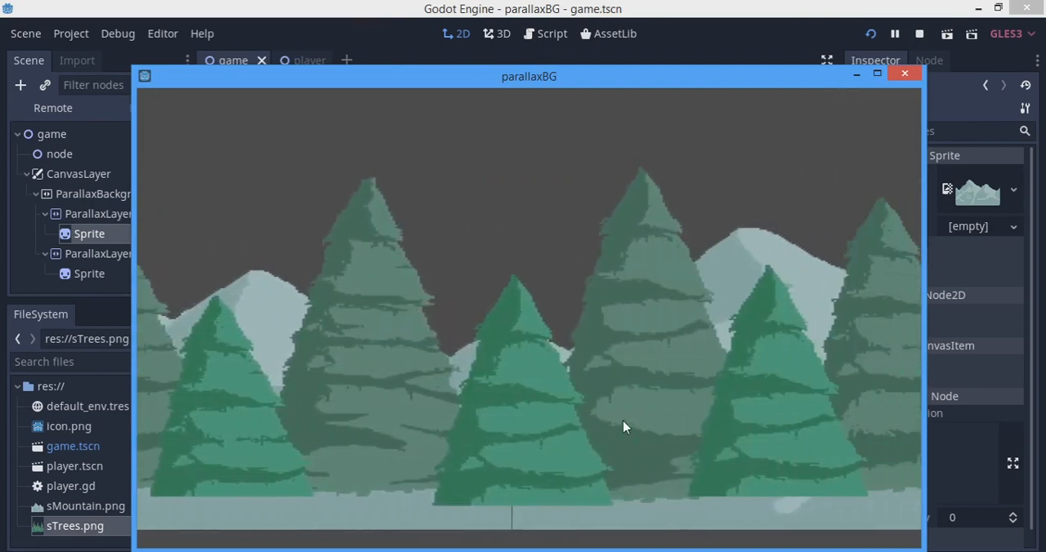
key(F8)
Run the game again and examine how the trees and mountains scroll past the seam.
scroll(419, 290, down, 1)
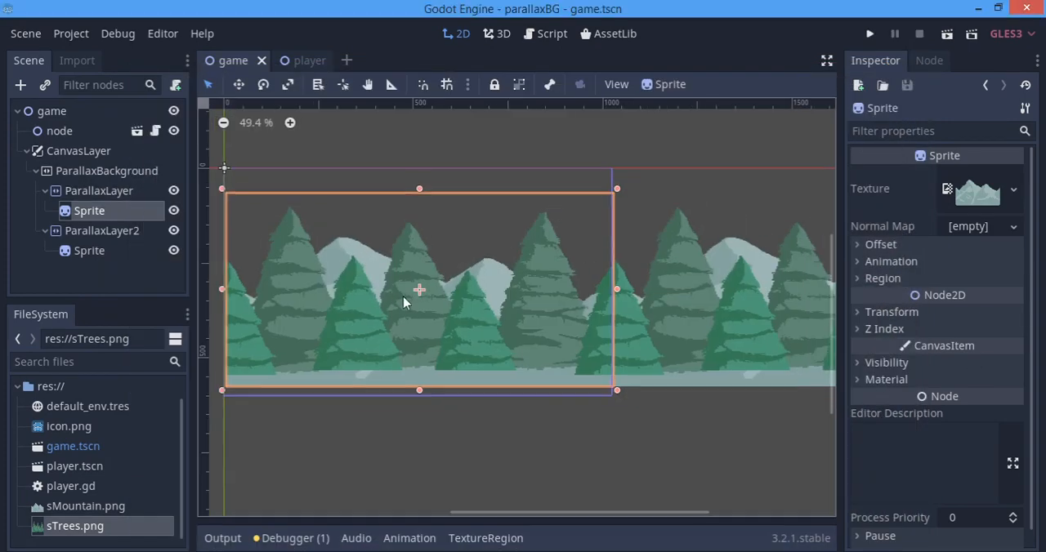
key(F5)
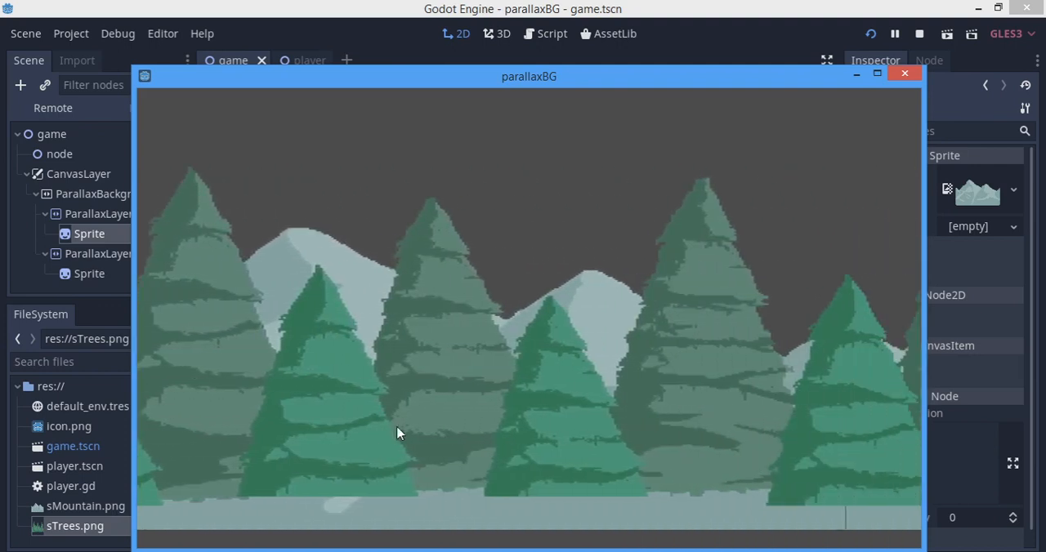
key(F8)
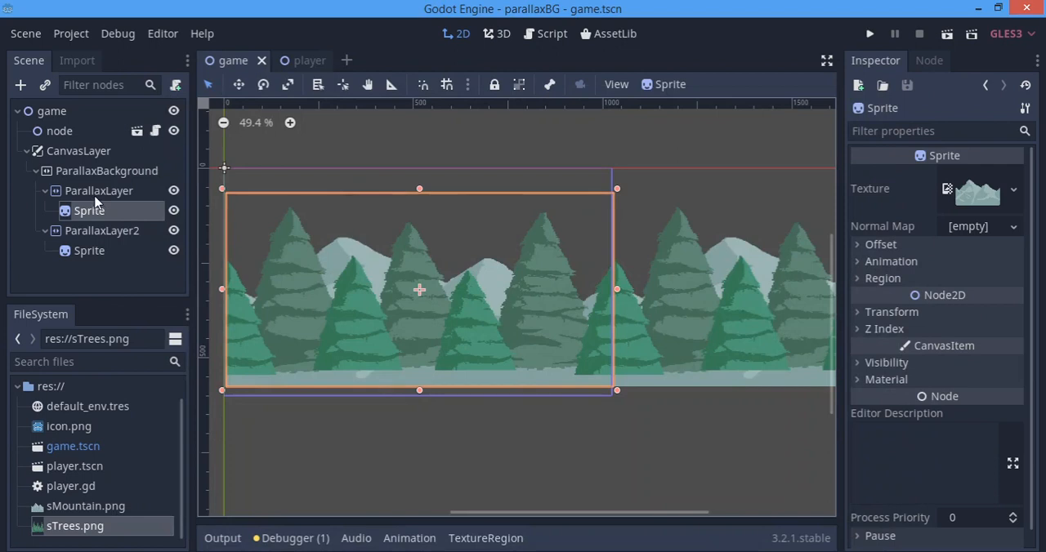
Set the horizontal motion scale of the mountains' ParallaxLayer to 0.5.
click(95, 193)
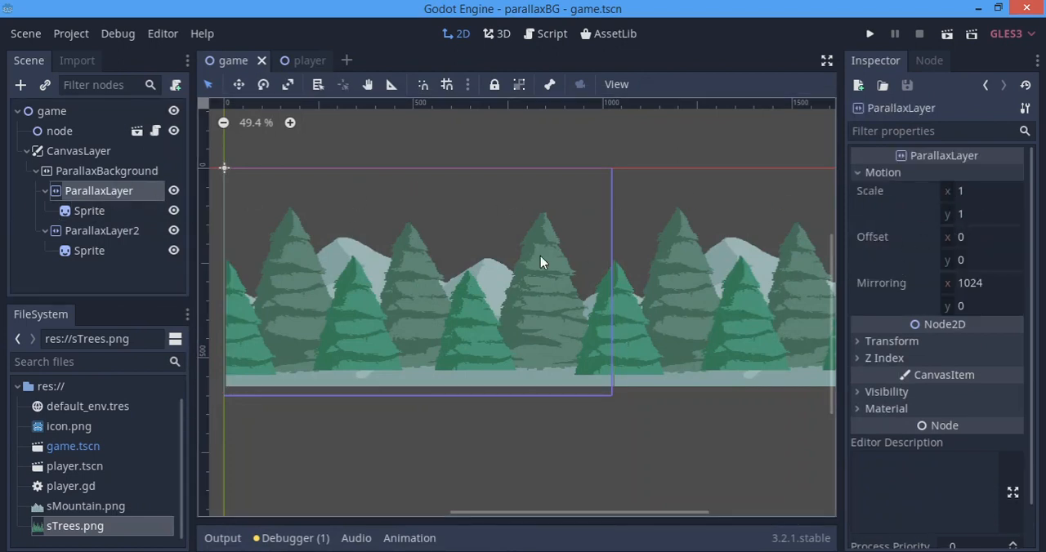
scroll(540, 256, down, 1)
middle_drag(540, 256, 533, 308)
scroll(306, 311, down, 1)
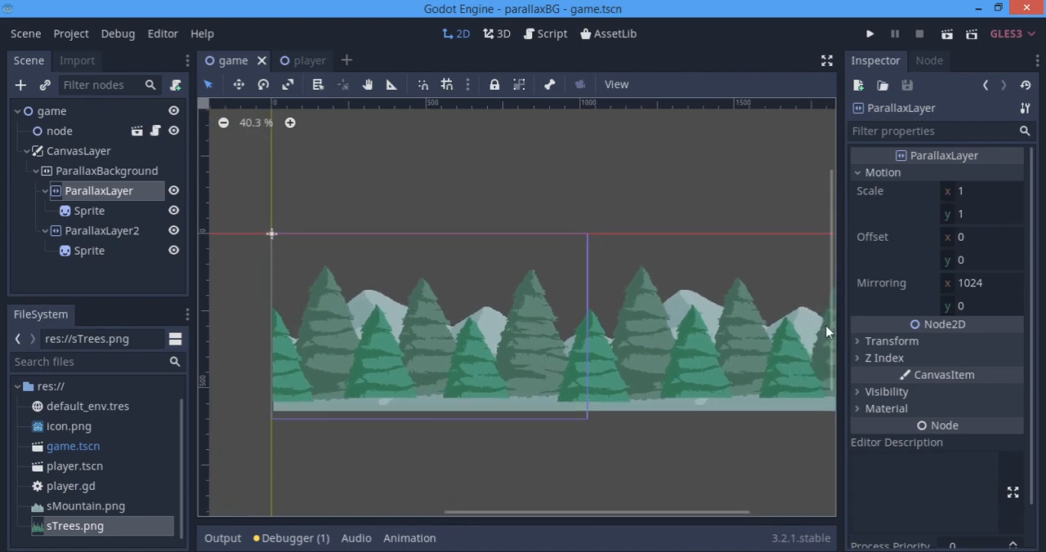
click(986, 192)
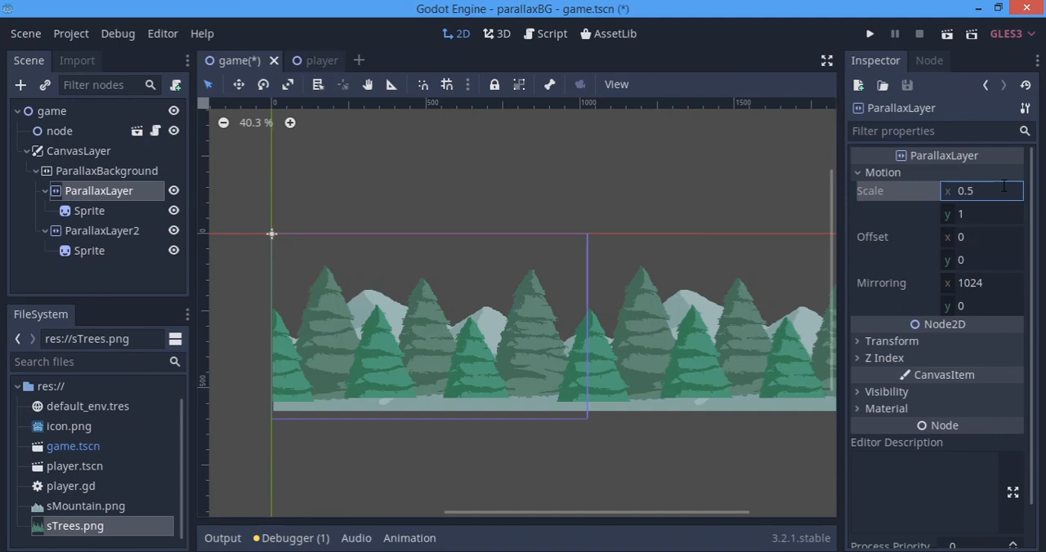
key(Return)
Save the game scene and run it, moving right to compare the scrolling speed of the mountains and the trees.
scroll(467, 397, up, 3)
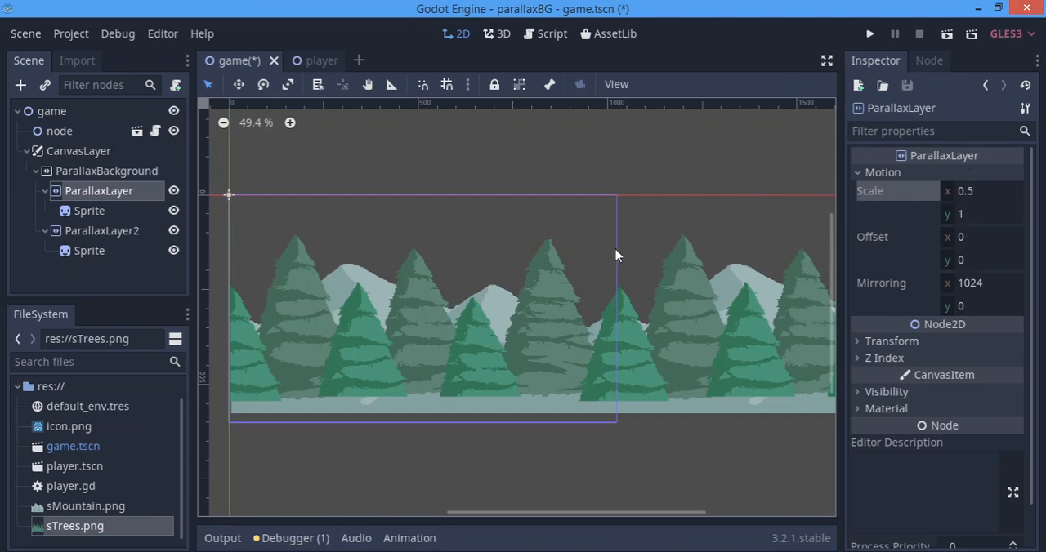
scroll(588, 325, up, 2)
middle_drag(575, 315, 593, 312)
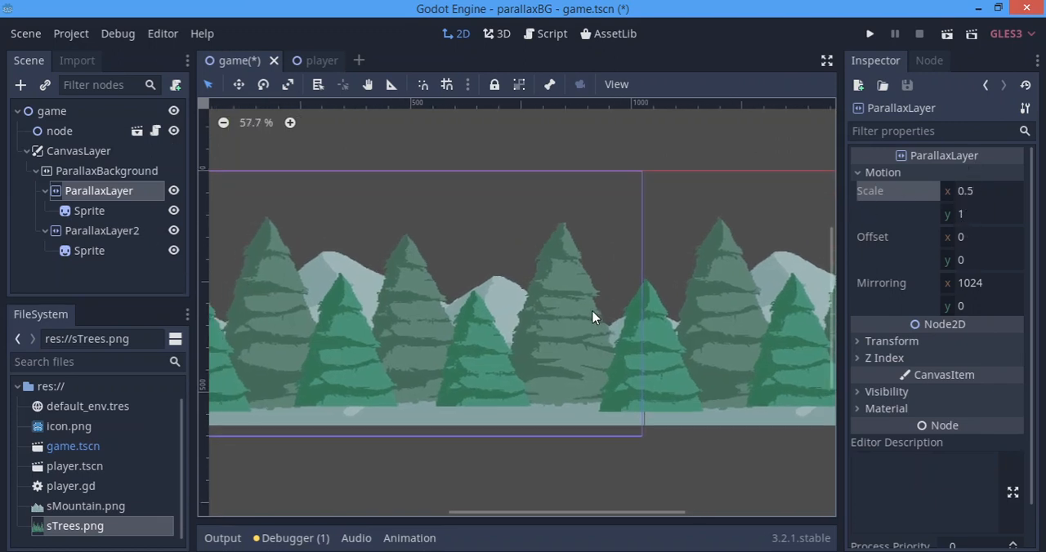
middle_drag(644, 337, 702, 357)
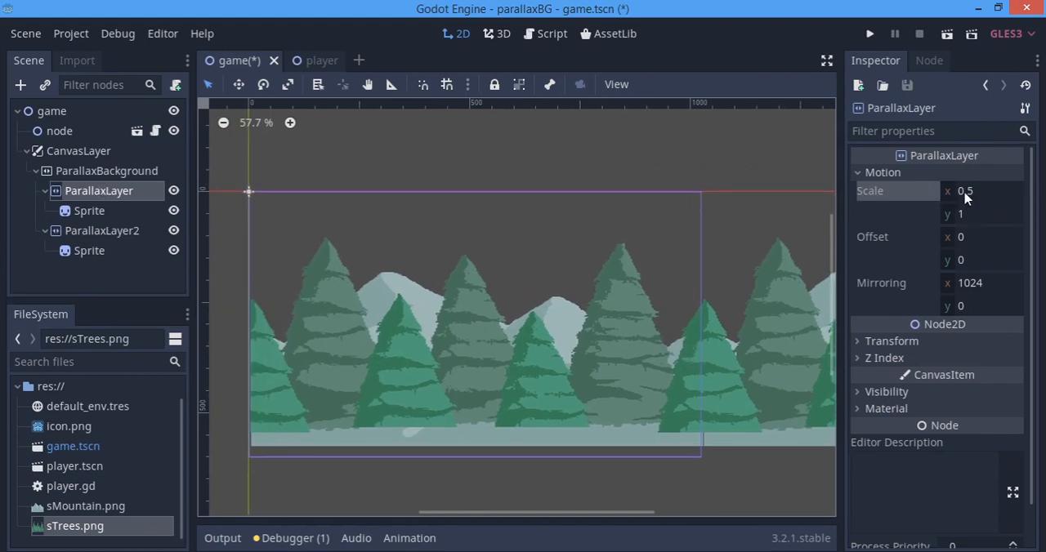
scroll(526, 290, up, 1)
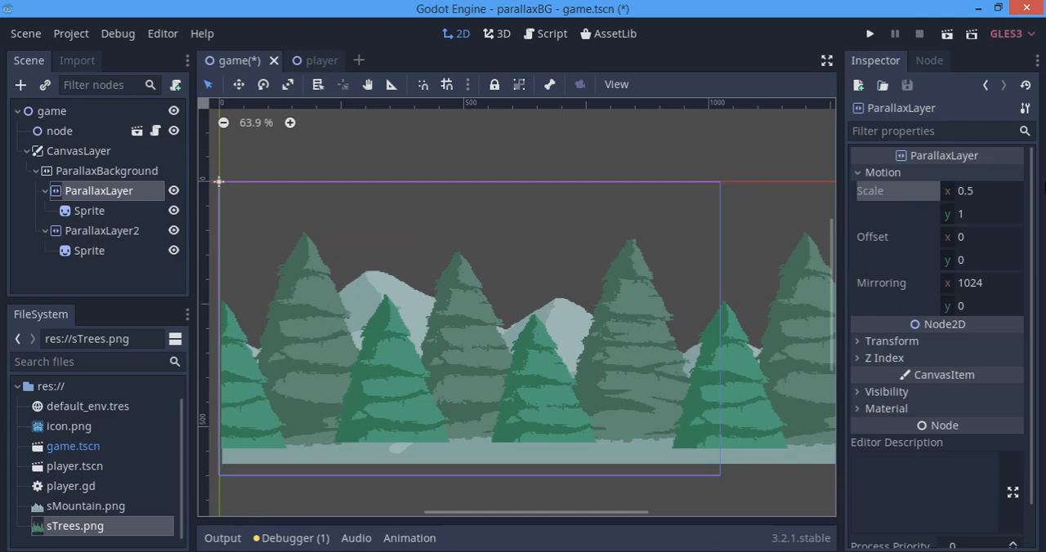
key(ctrl+s)
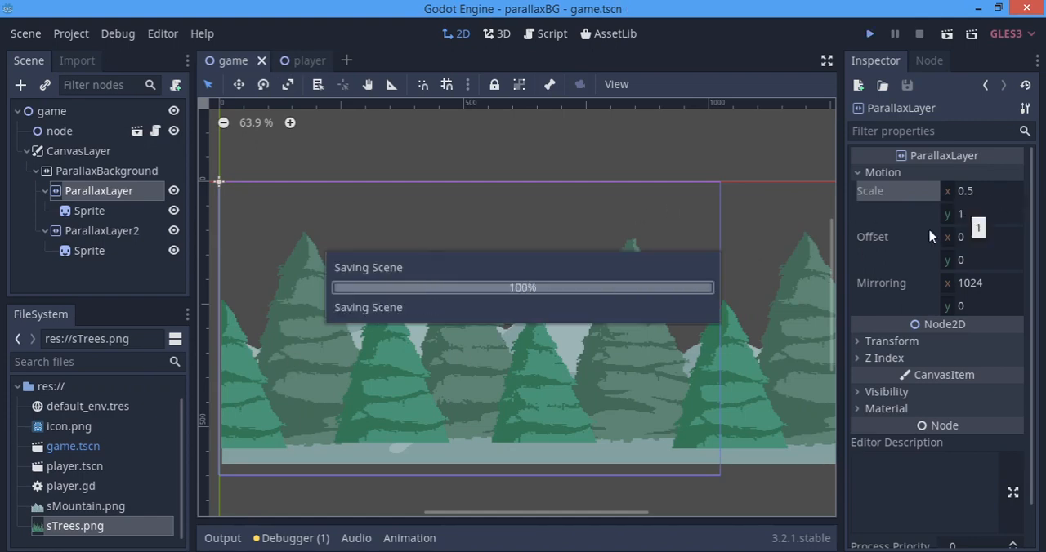
key(F5)
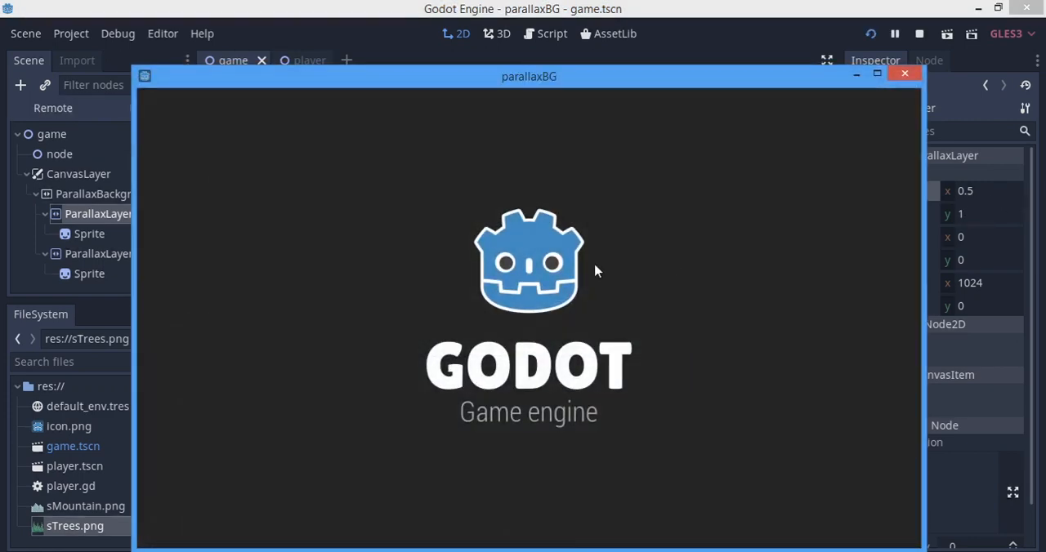
key(Right)
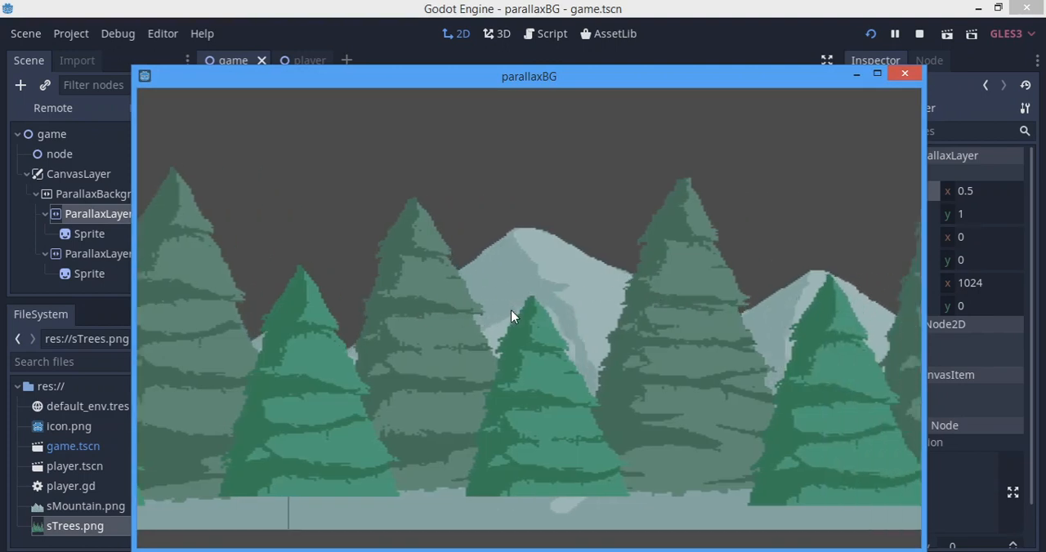